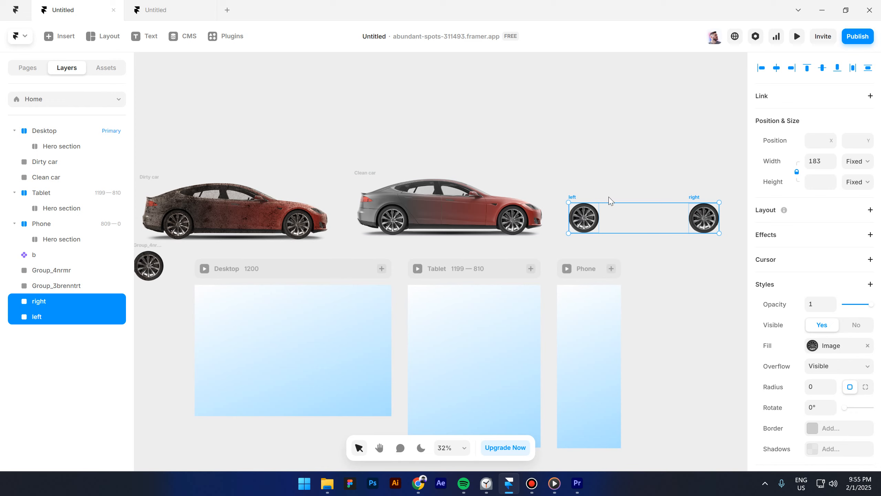
# - Place the left and right wheel images inside the Clean car frame, aligned over the car's rear and front wheels
pyautogui.scroll(3, 713, 217)
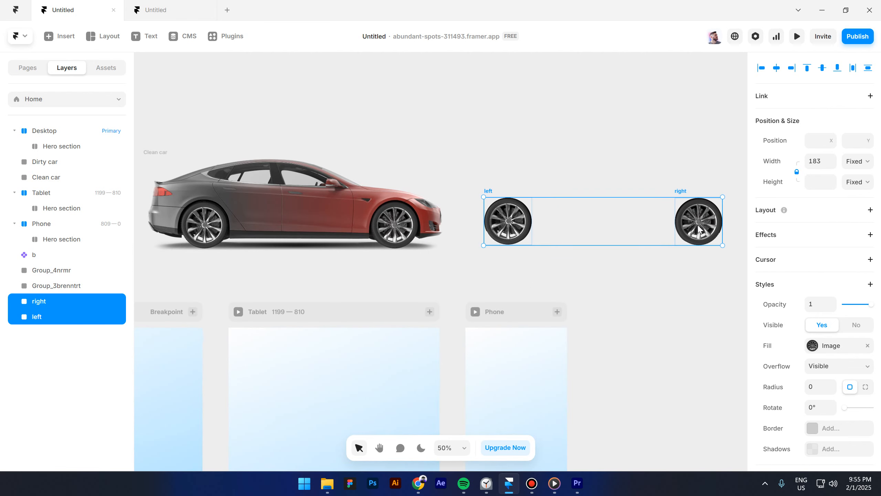
pyautogui.moveTo(703, 229); pyautogui.dragTo(402, 234)
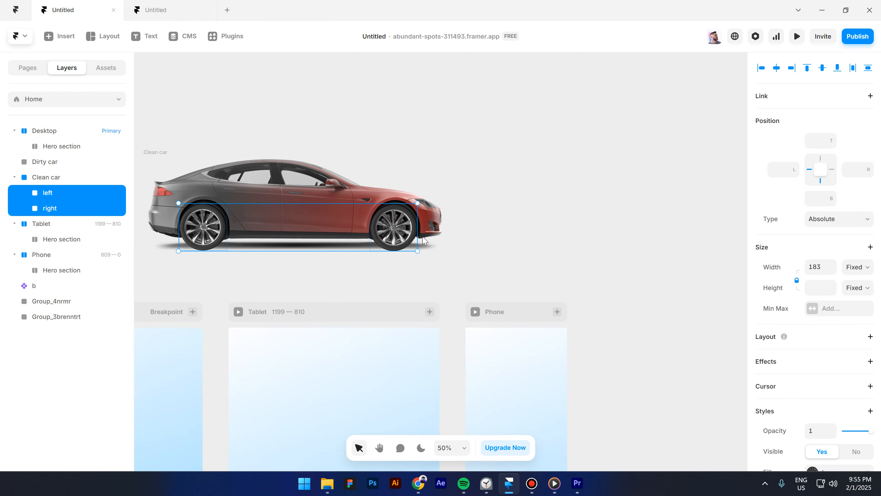
pyautogui.scroll(-3, 423, 240)
pyautogui.scroll(8, 390, 226)
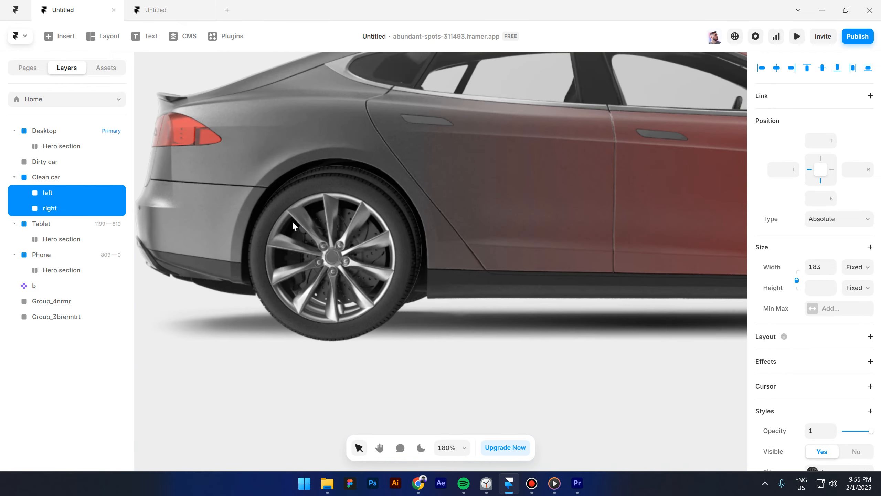
pyautogui.scroll(5, 292, 225)
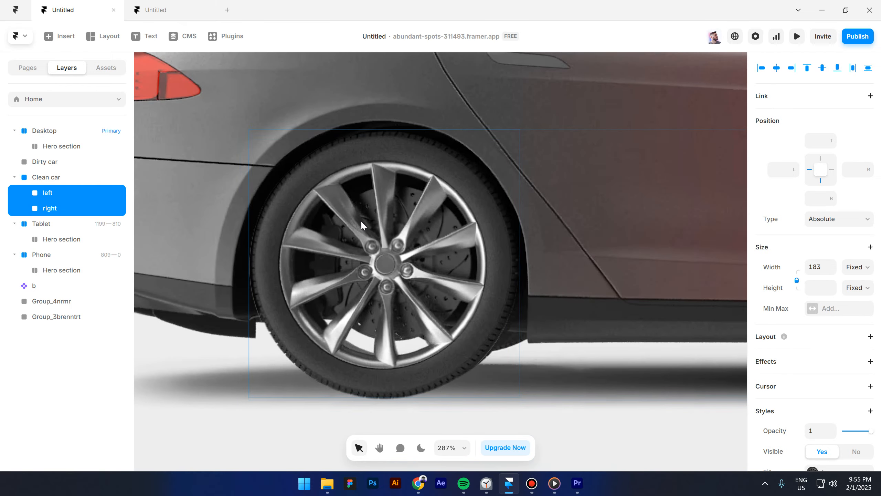
# - Place the Group_4nrmr and Group_3brenntrt wheel images inside the Dirty car frame, over the car's two wheels
pyautogui.scroll(-15, 374, 231)
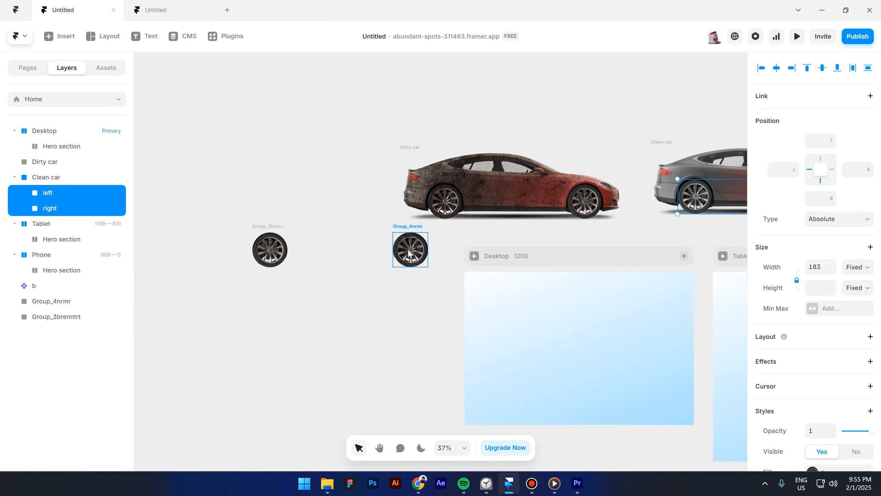
pyautogui.click(410, 249)
pyautogui.keyDown('shift'); pyautogui.click(268, 255); pyautogui.keyUp('shift')
pyautogui.scroll(5, 545, 201)
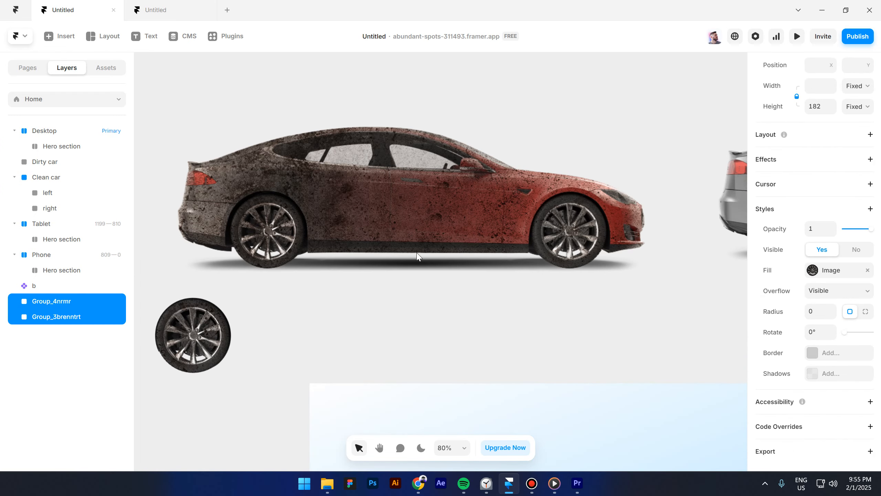
pyautogui.moveTo(213, 329); pyautogui.dragTo(578, 226)
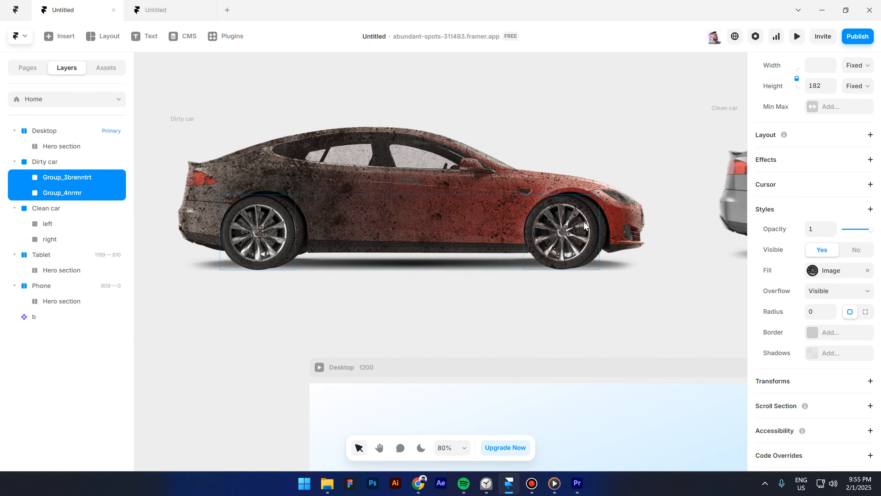
pyautogui.scroll(7, 578, 226)
pyautogui.scroll(-10, 570, 231)
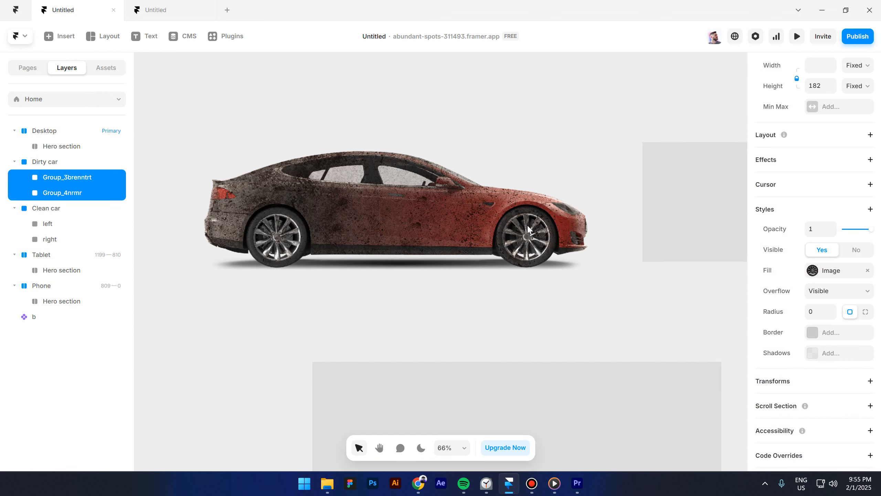
pyautogui.click(346, 287)
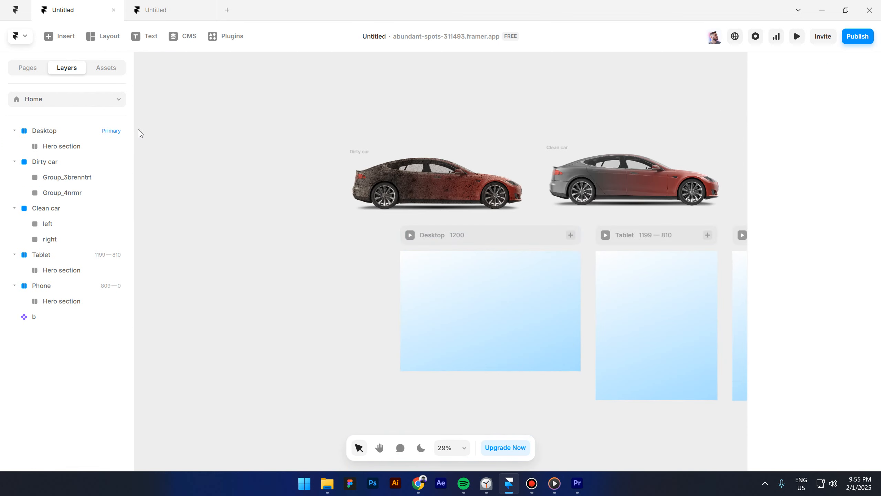
# - Insert the interactive Ticker component into the Desktop hero section
pyautogui.click(60, 37)
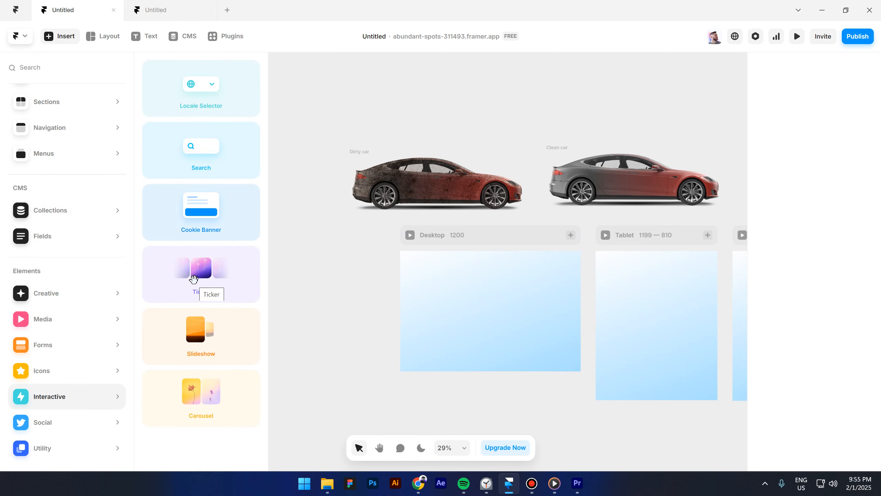
pyautogui.click(193, 278)
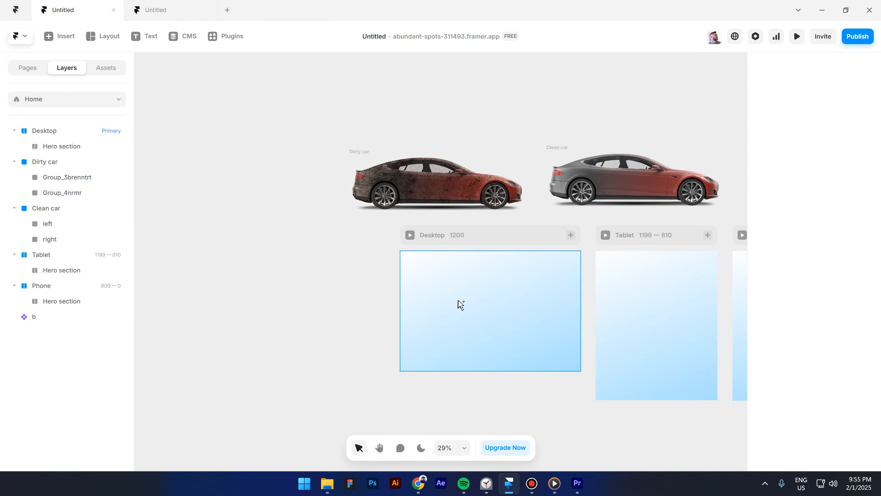
pyautogui.click(494, 306)
pyautogui.scroll(5, 545, 332)
pyautogui.scroll(3, 455, 328)
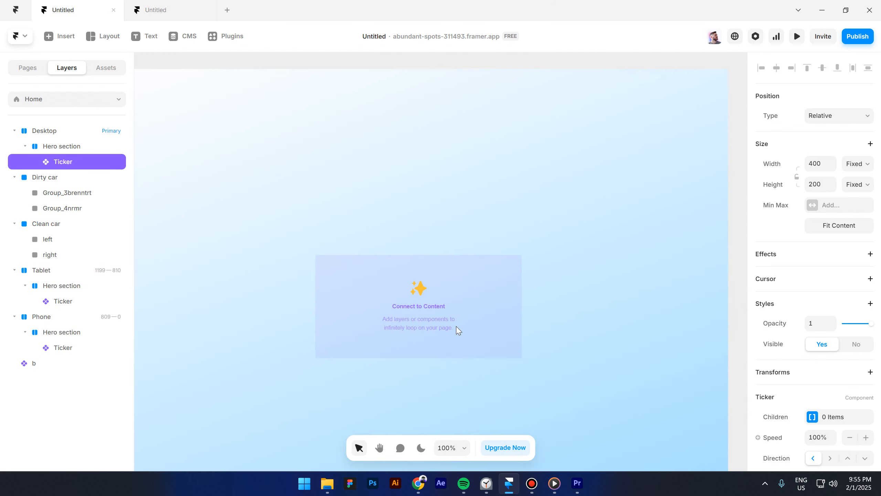
pyautogui.scroll(-6, 454, 324)
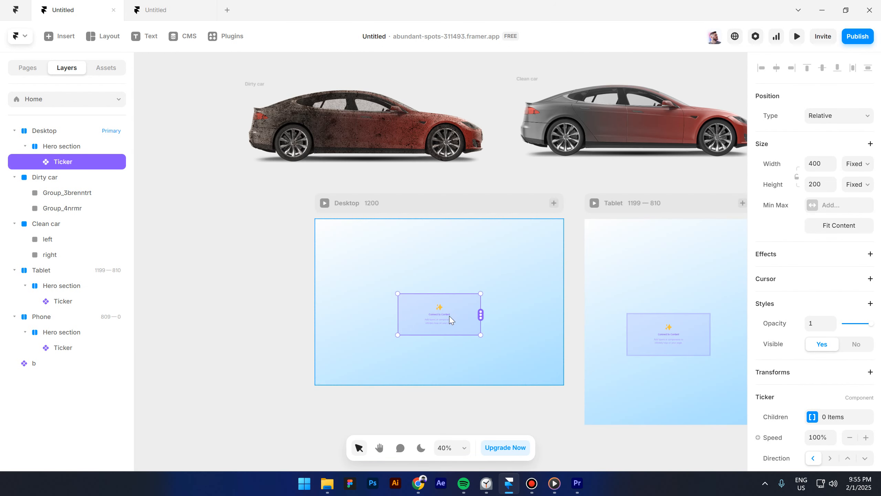
# - Duplicate the Desktop ticker, then connect the first ticker to the Dirty car frame and the second to the Clean car frame
pyautogui.hotkey('ctrl', 'd')
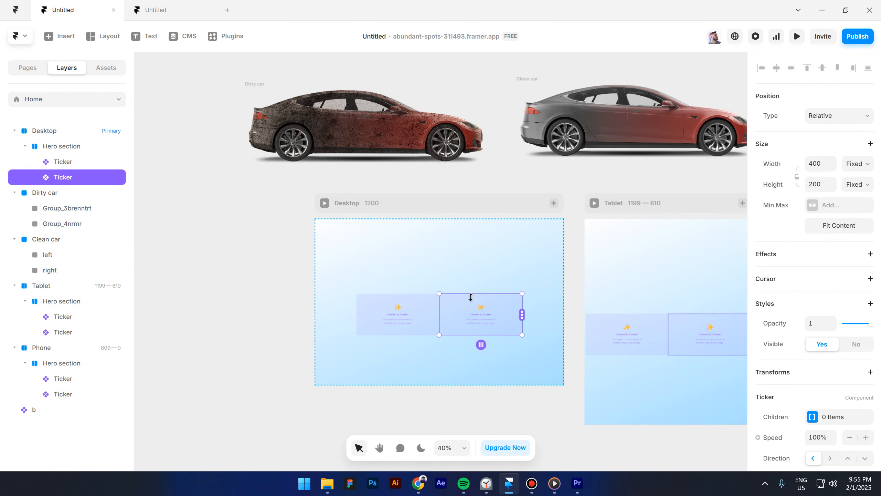
pyautogui.click(418, 320)
pyautogui.moveTo(439, 315); pyautogui.dragTo(381, 136)
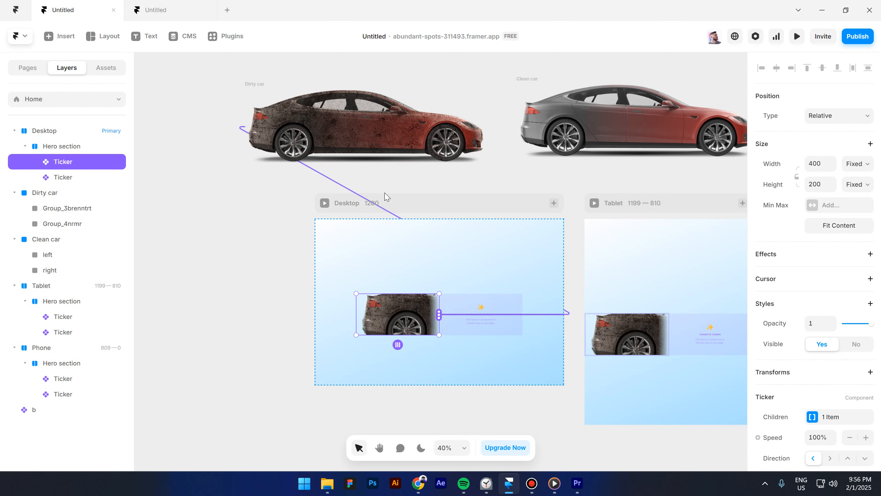
pyautogui.click(509, 326)
pyautogui.moveTo(522, 315); pyautogui.dragTo(622, 143)
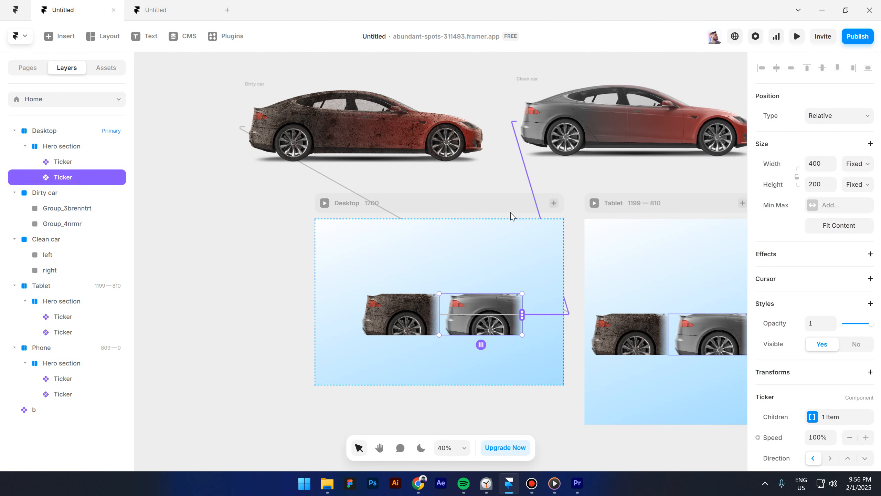
# - Increase the height of both Desktop tickers to 506 and set their movement direction to the right
pyautogui.keyDown('shift'); pyautogui.click(69, 164); pyautogui.keyUp('shift')
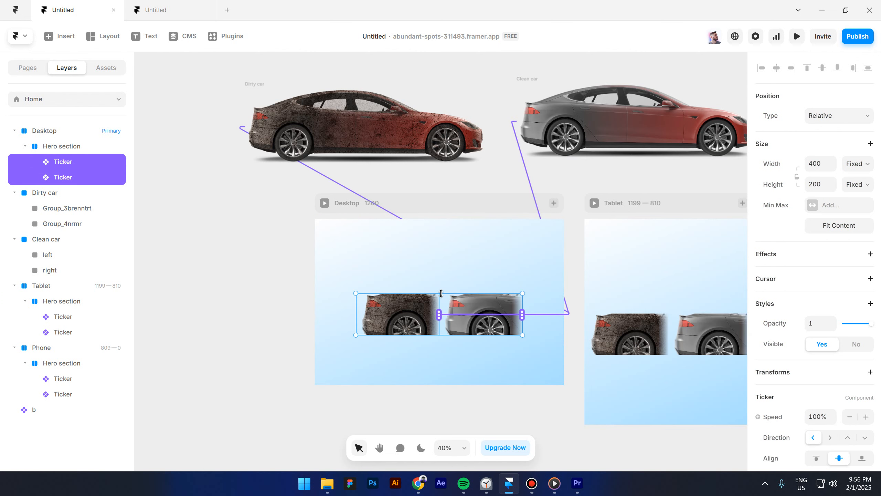
pyautogui.moveTo(441, 293); pyautogui.dragTo(443, 261)
pyautogui.scroll(-5, 803, 377)
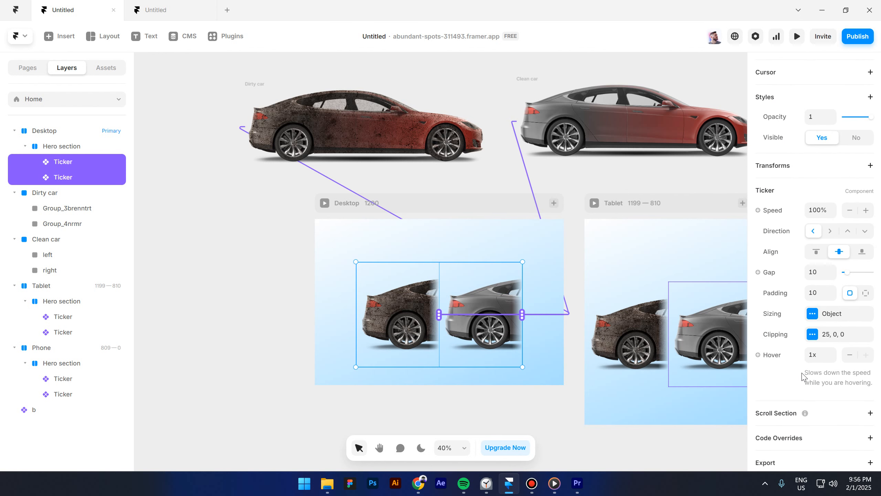
pyautogui.click(829, 233)
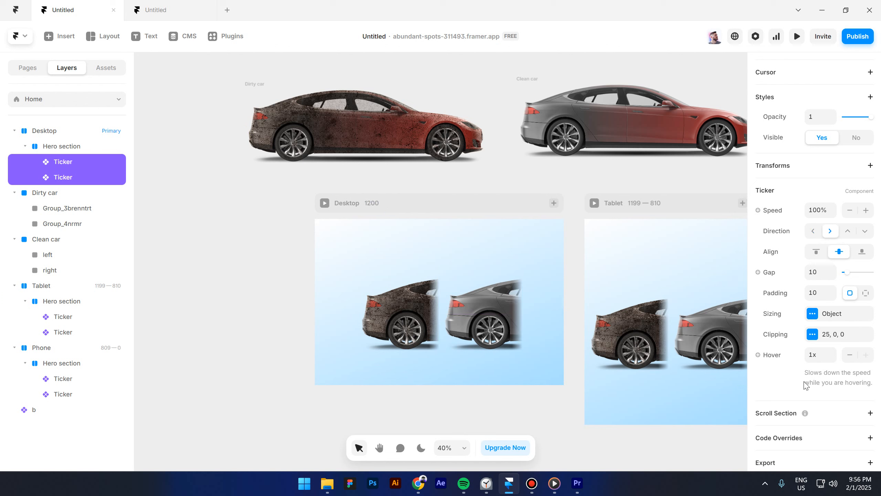
# - Turn off the clipping fade for both Desktop tickers
pyautogui.click(812, 334)
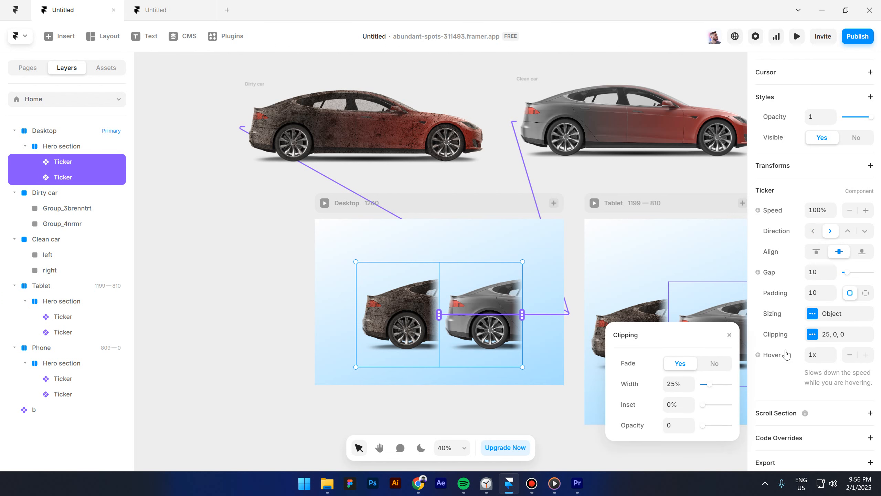
pyautogui.click(715, 365)
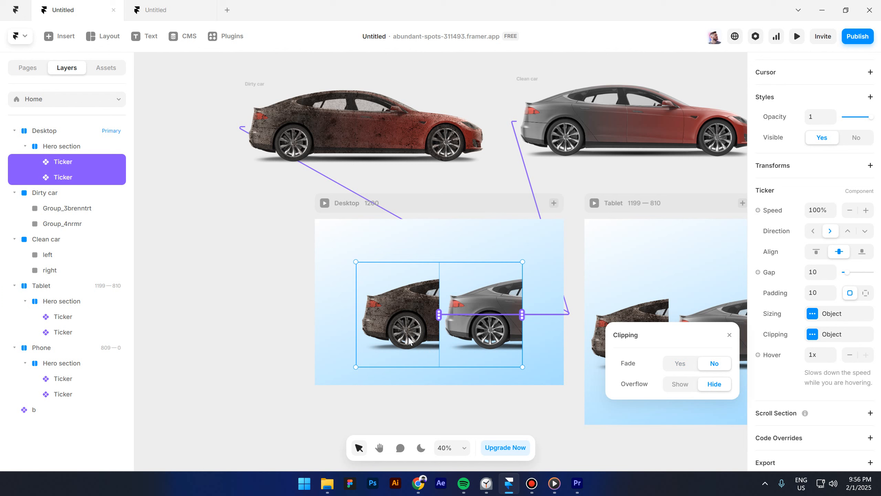
pyautogui.press('Escape')
# - Wrap each of the two Desktop tickers in its own stack
pyautogui.click(391, 315)
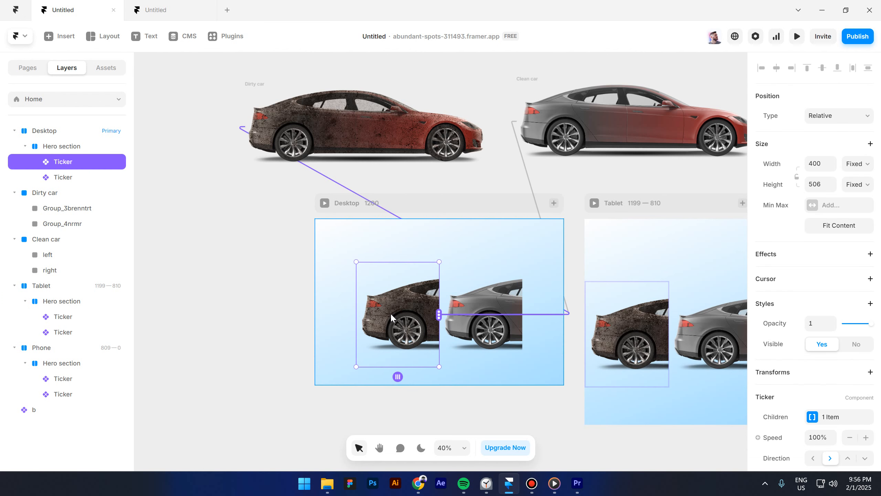
pyautogui.hotkey('shift', 'a')
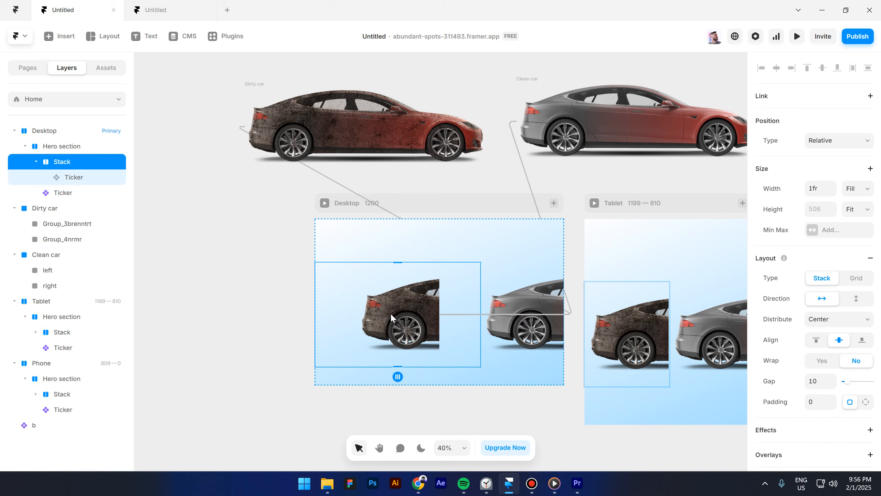
pyautogui.click(52, 197)
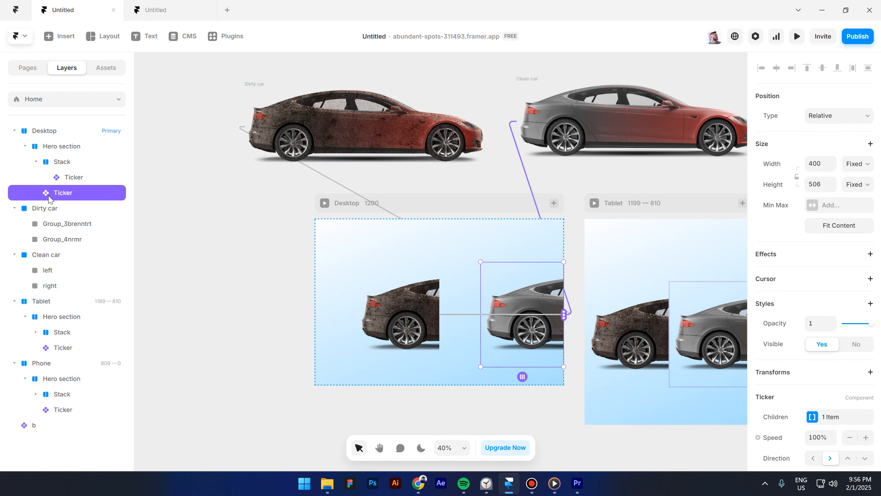
pyautogui.hotkey('shift', 'a')
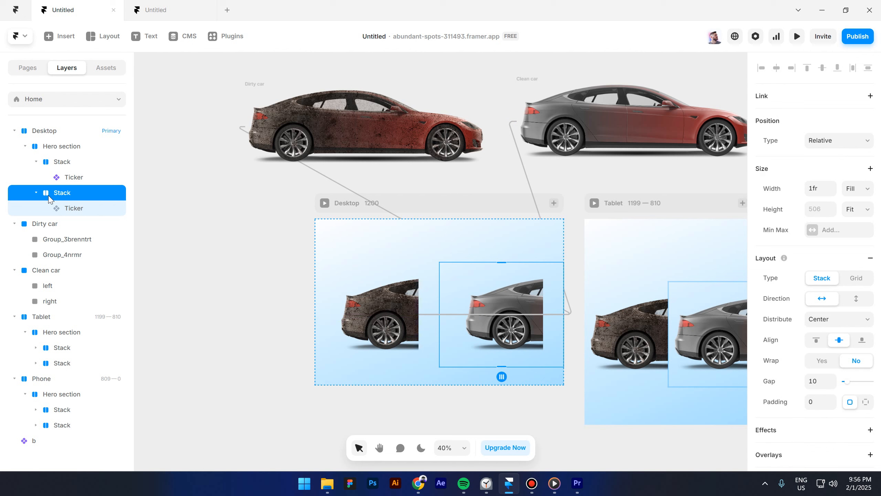
# - Set the width of both tickers inside the stacks to Relative at 300%
pyautogui.click(76, 180)
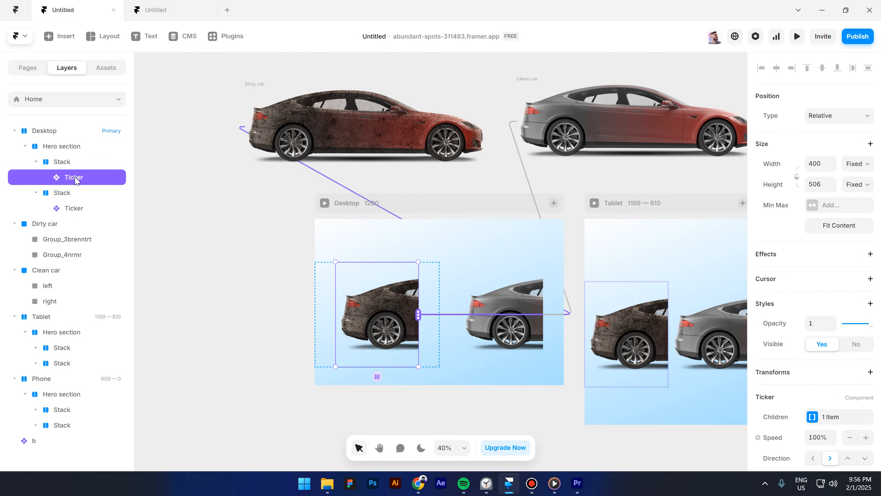
pyautogui.keyDown('shift'); pyautogui.click(75, 209); pyautogui.keyUp('shift')
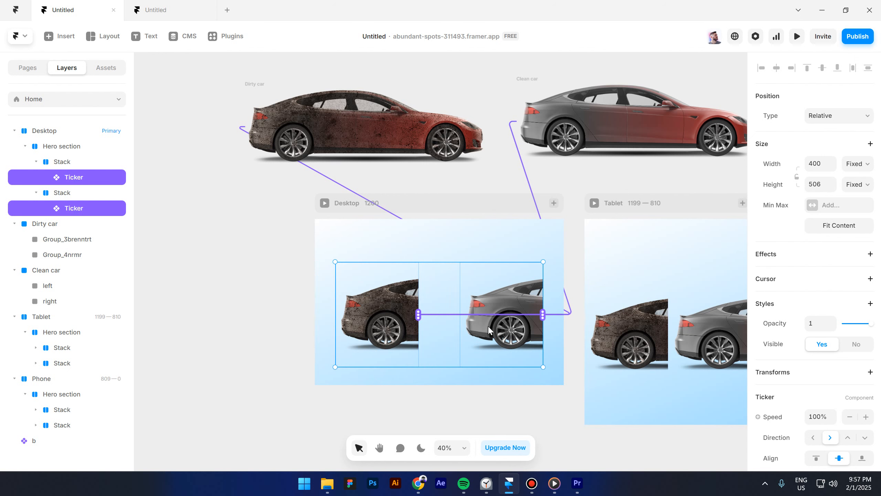
pyautogui.click(860, 169)
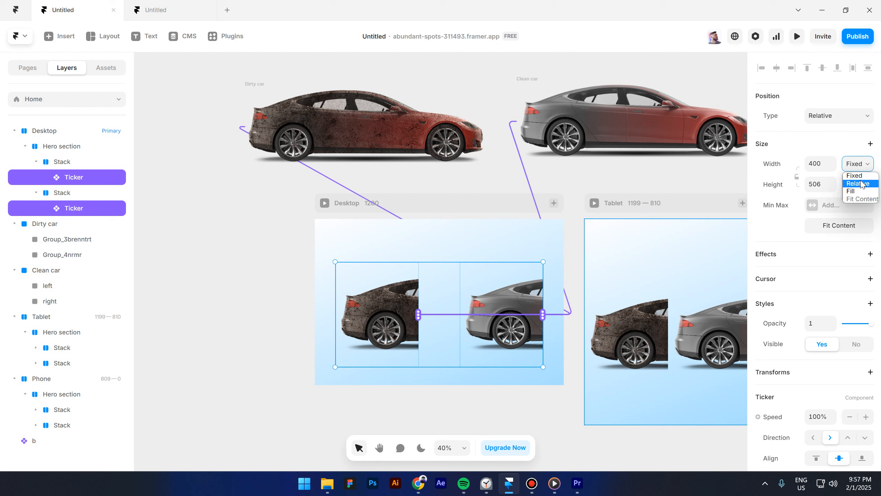
pyautogui.click(858, 183)
pyautogui.click(818, 167)
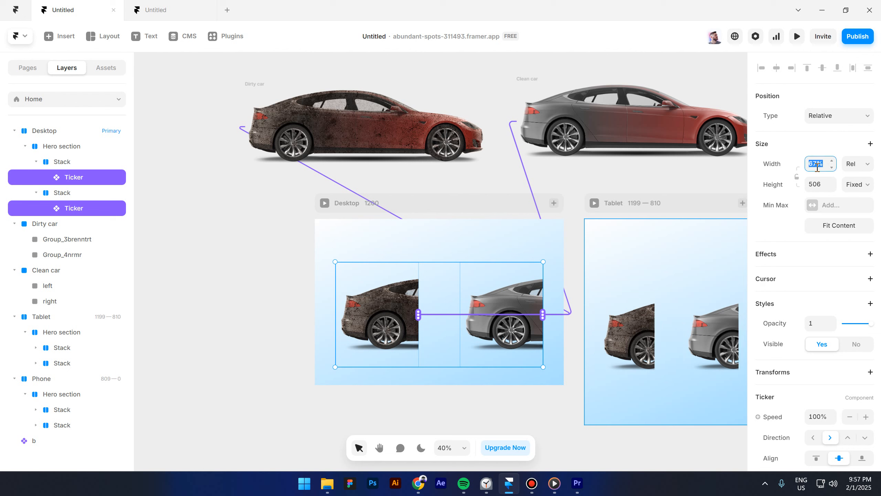
pyautogui.write('300')
pyautogui.press('Return')
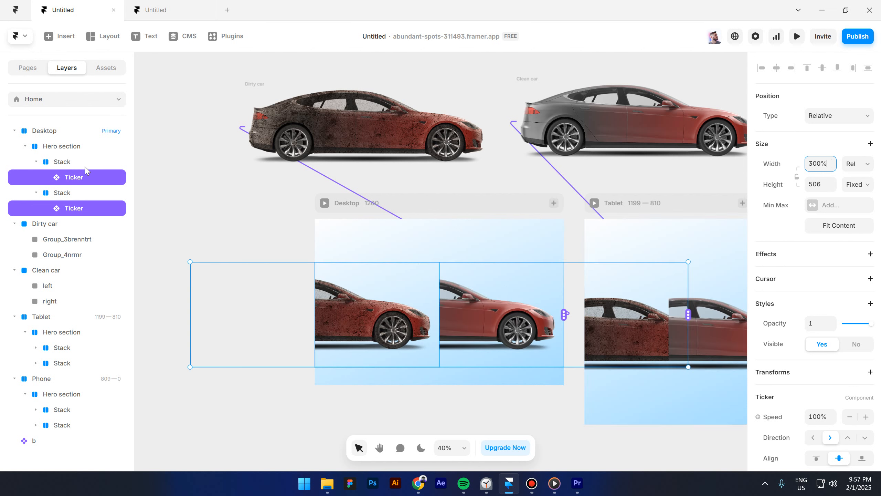
# - Rename the stack with the dirty car's ticker "dirty car" and the other stack "Clean car"
pyautogui.click(62, 162)
pyautogui.doubleClick(65, 163)
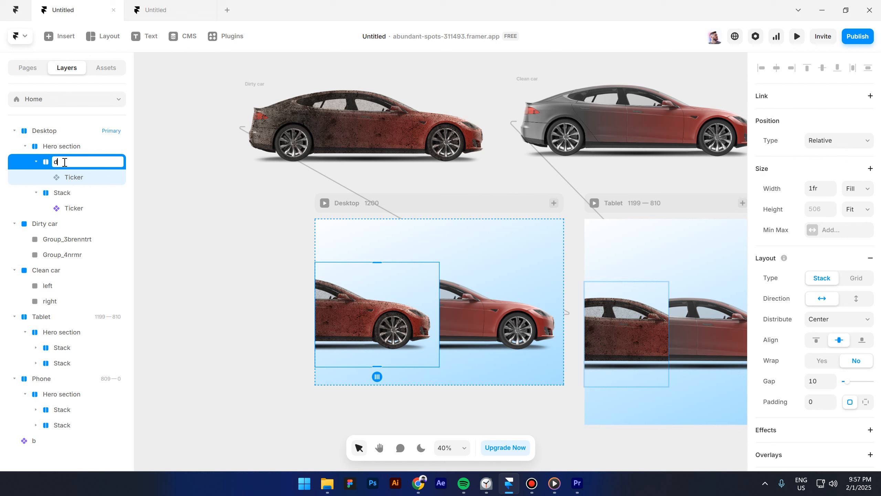
pyautogui.write('dirty car')
pyautogui.press('Return')
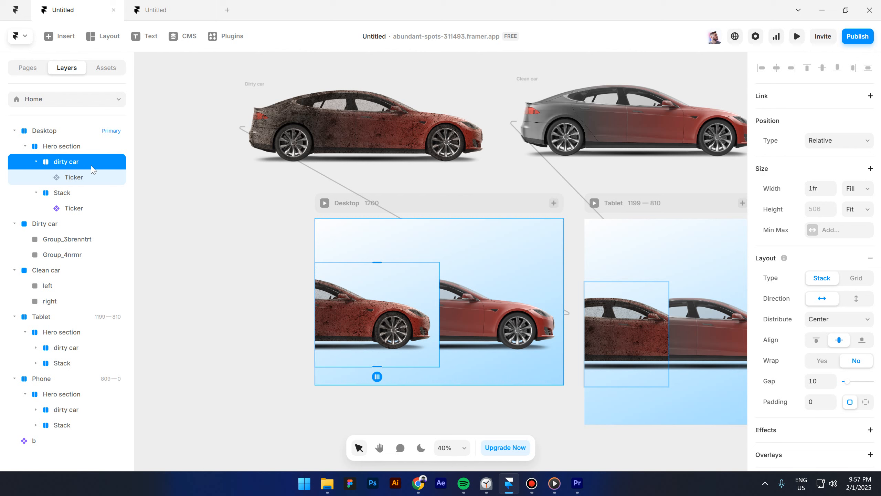
pyautogui.doubleClick(67, 194)
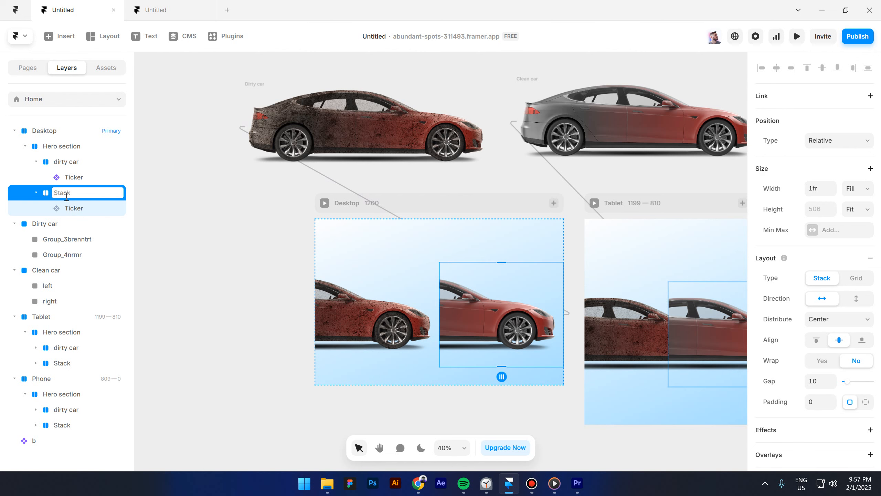
pyautogui.write('Clean car')
pyautogui.press('Return')
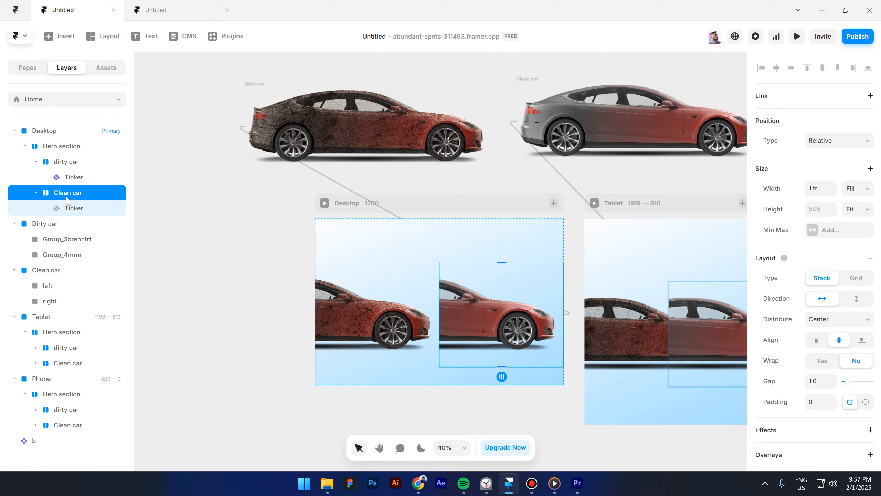
# - Set the distribution of the Desktop "dirty car" stack to Start so its ticker aligns with the clean car's
pyautogui.click(72, 165)
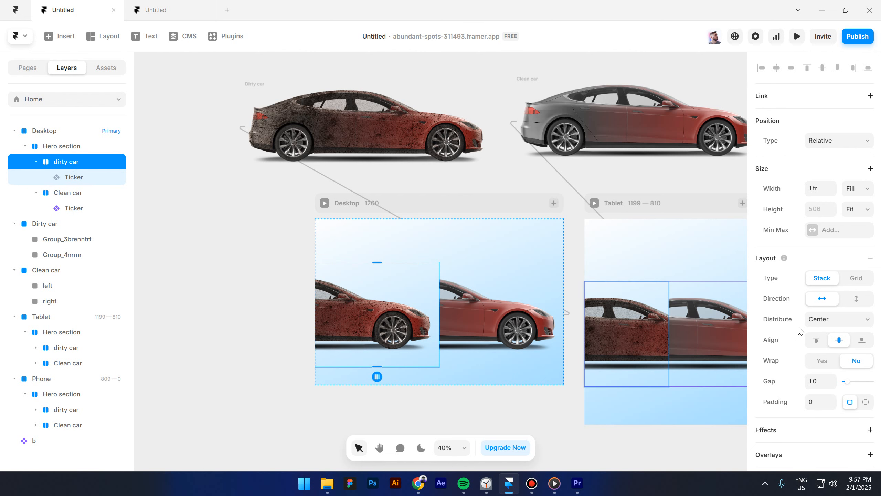
pyautogui.click(823, 319)
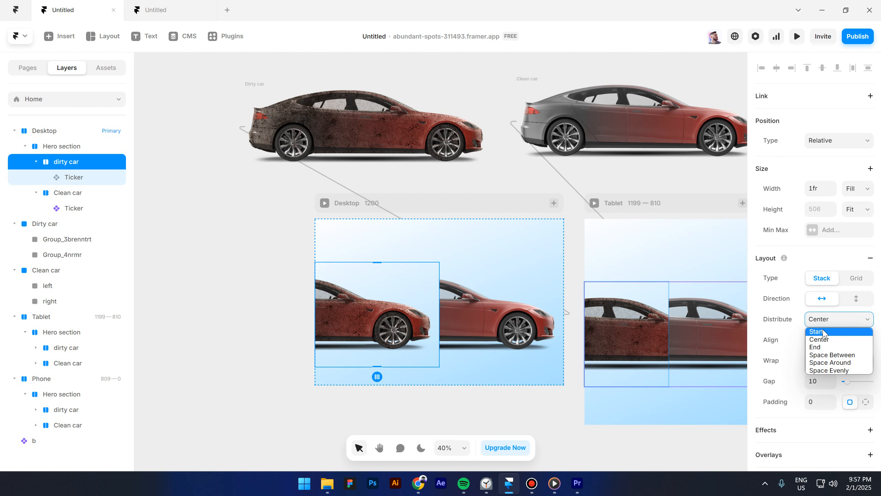
pyautogui.click(818, 330)
pyautogui.click(416, 391)
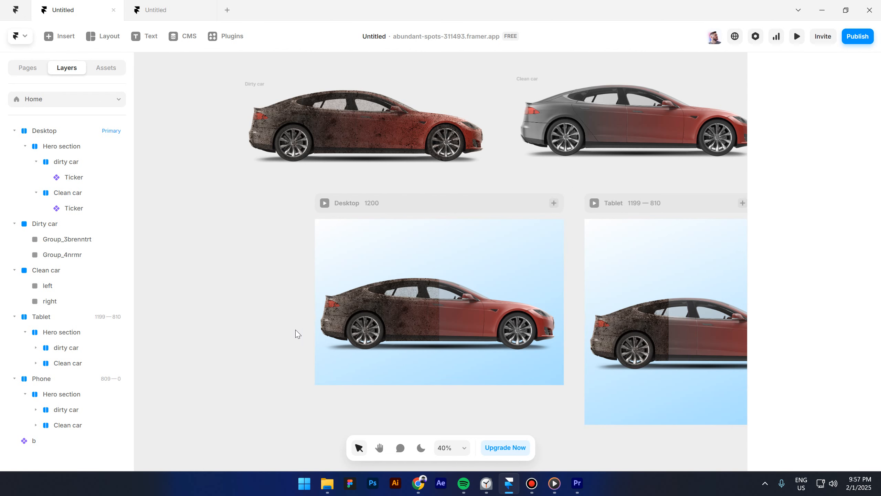
# - Preview the Desktop page's ticker animation and try it at a narrower preview width
pyautogui.scroll(-2, 323, 283)
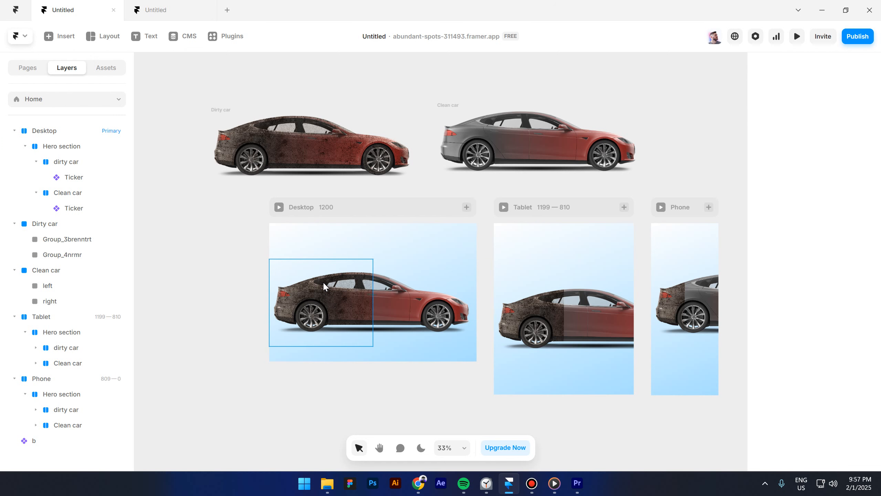
pyautogui.hotkey('ctrl', 'p')
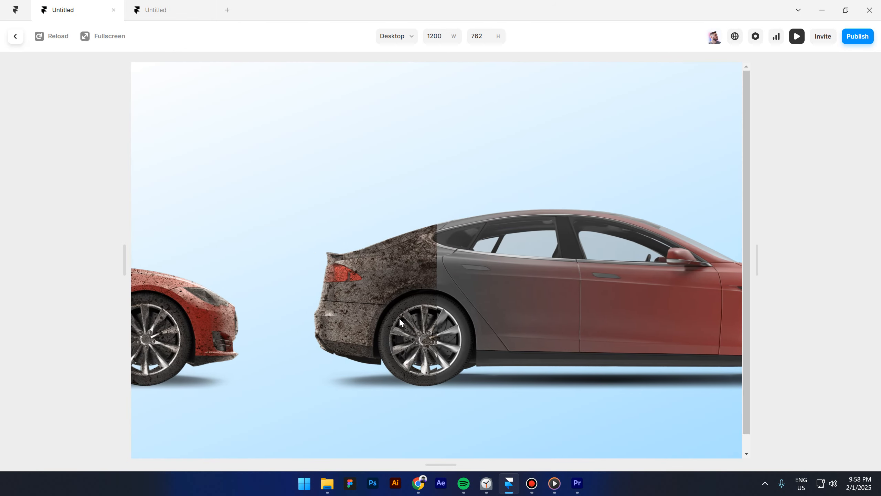
pyautogui.moveTo(756, 305); pyautogui.dragTo(723, 304)
pyautogui.press('Escape')
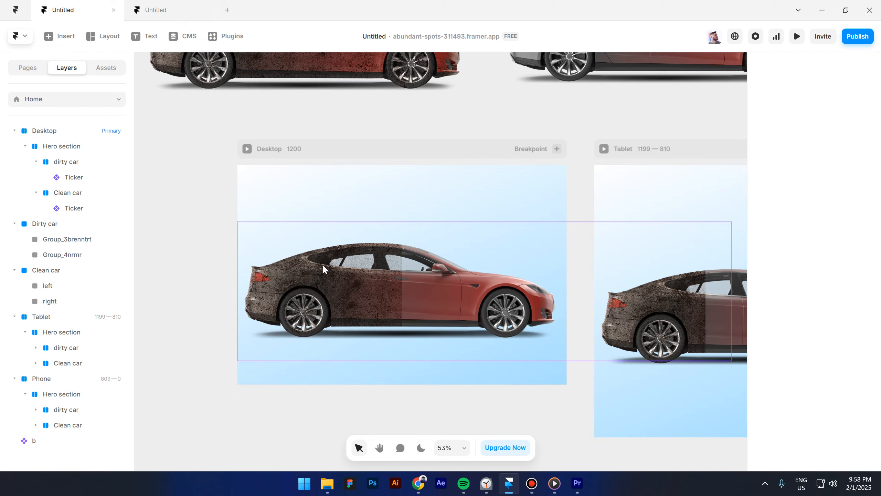
# - Add a Loop effect with a 360° rotation to both wheels of the source dirty car
pyautogui.scroll(3, 322, 265)
pyautogui.keyDown('ctrl'); pyautogui.scroll(2, 222, 215); pyautogui.keyUp('ctrl')
pyautogui.keyDown('ctrl'); pyautogui.scroll(1, 220, 135); pyautogui.keyUp('ctrl')
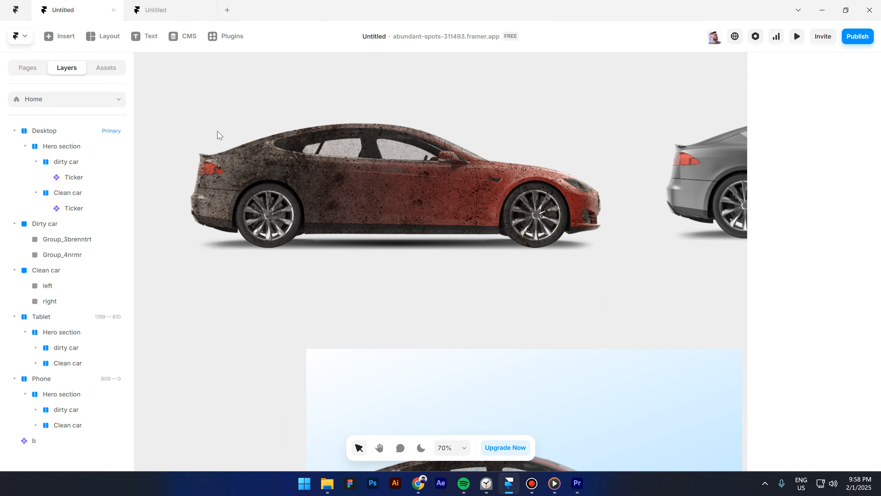
pyautogui.click(268, 219)
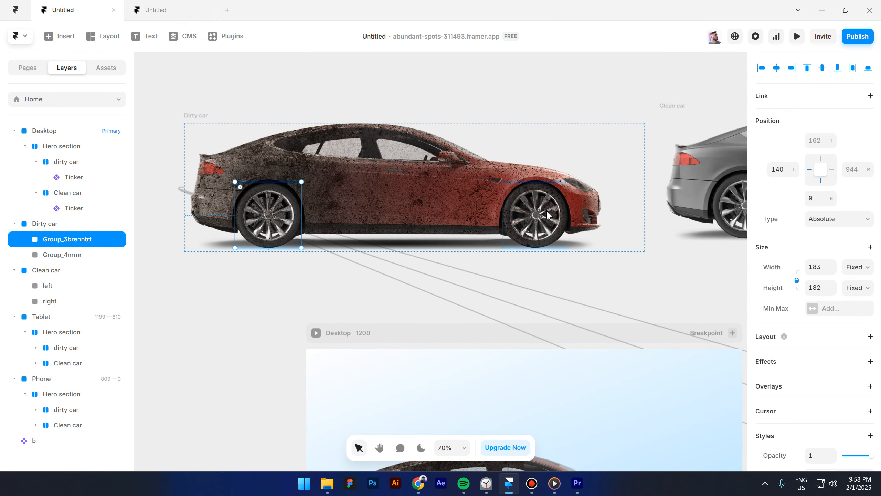
pyautogui.keyDown('shift'); pyautogui.click(533, 217); pyautogui.keyUp('shift')
pyautogui.scroll(-2, 838, 320)
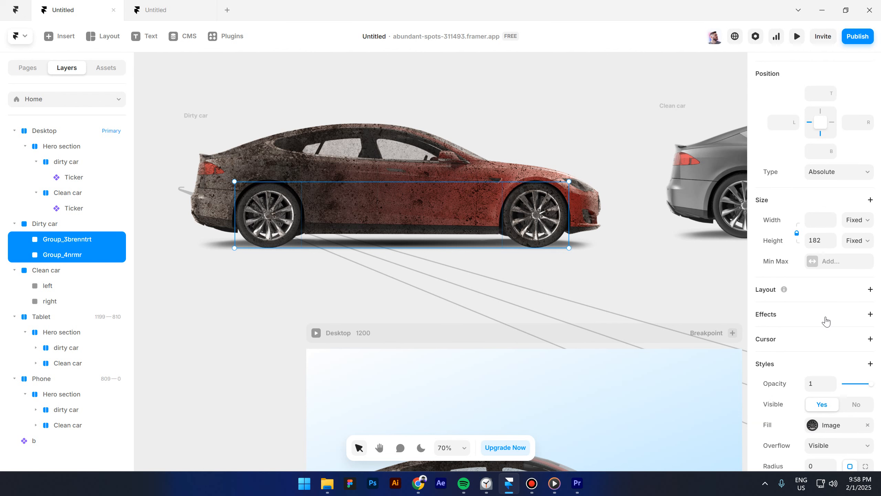
pyautogui.click(804, 312)
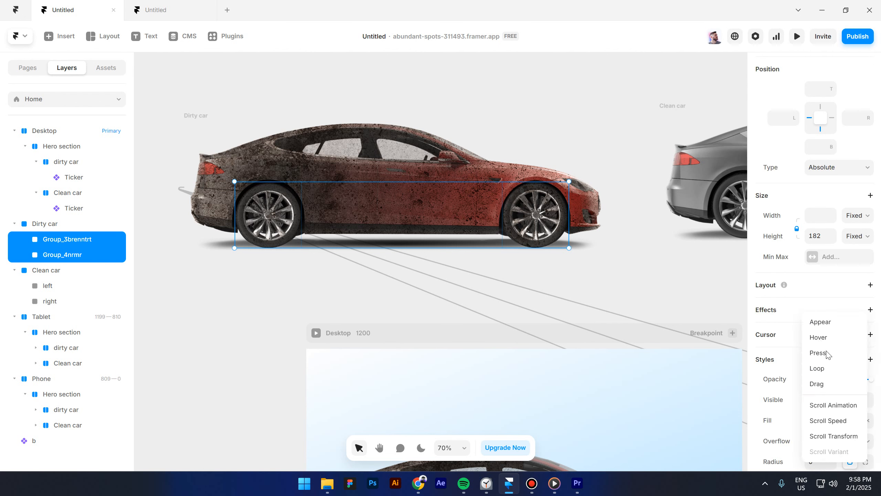
pyautogui.click(824, 370)
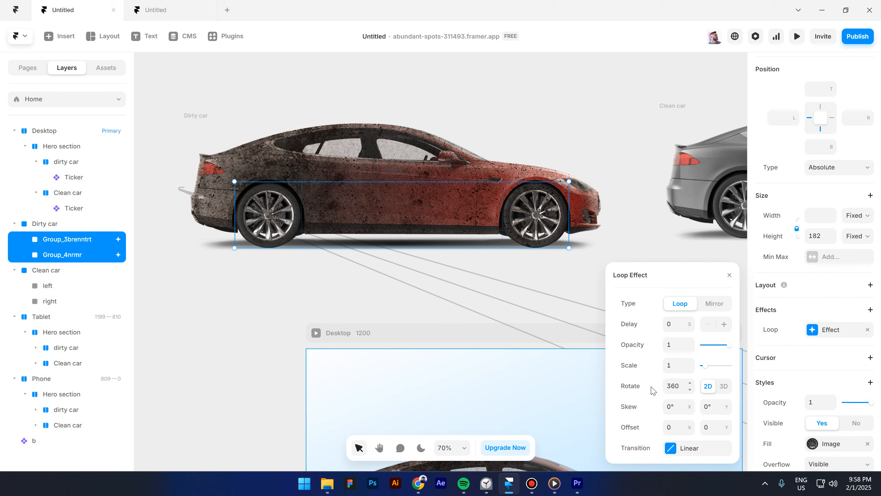
# - Set the wheels' Loop transition time to 5 s with linear easing and copy the Loop effect
pyautogui.click(699, 454)
pyautogui.click(673, 408)
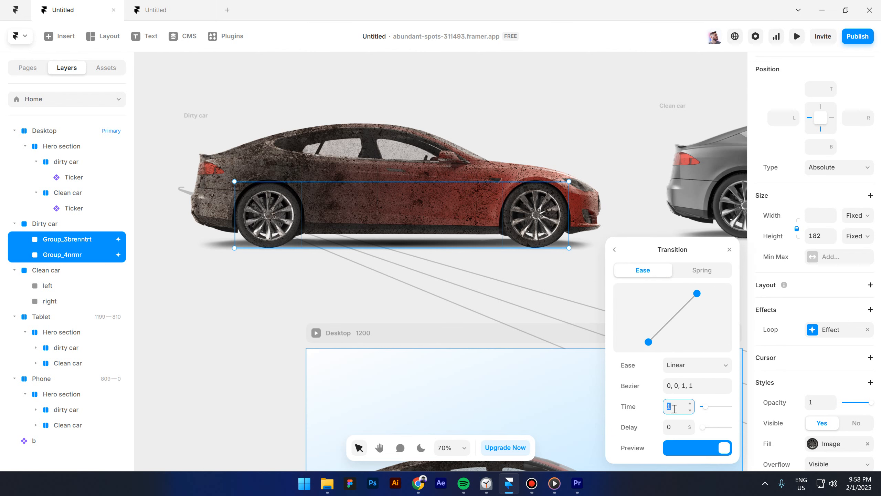
pyautogui.press('Return')
pyautogui.rightClick(773, 334)
pyautogui.press('Escape')
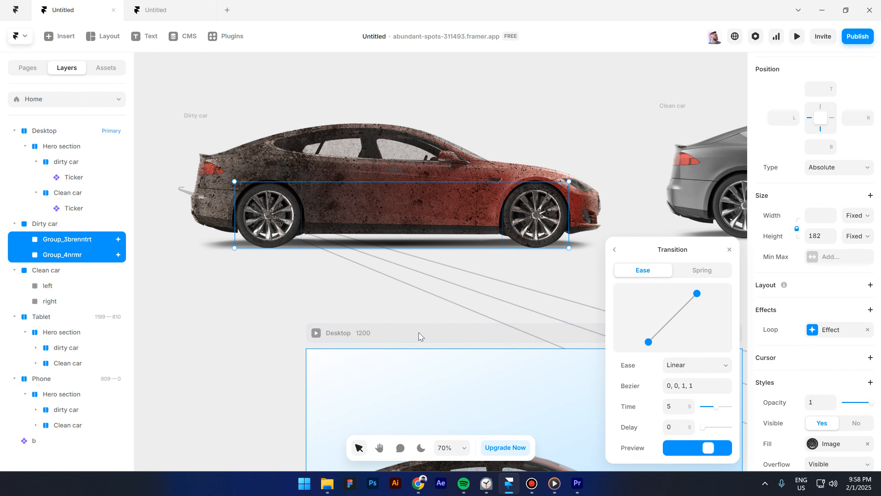
# - Add a Loop effect to both wheels of the source clean car and paste the copied Loop settings onto it
pyautogui.hscroll(10, 350, 311)
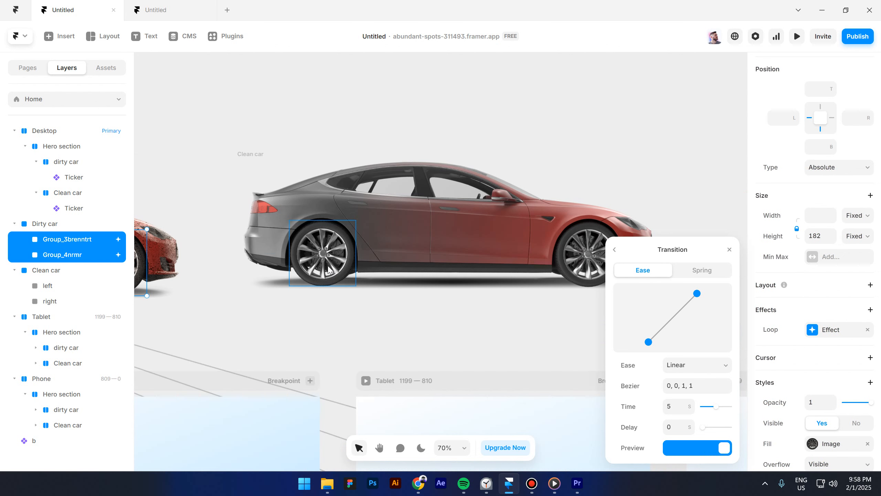
pyautogui.click(328, 269)
pyautogui.keyDown('shift'); pyautogui.click(591, 263); pyautogui.keyUp('shift')
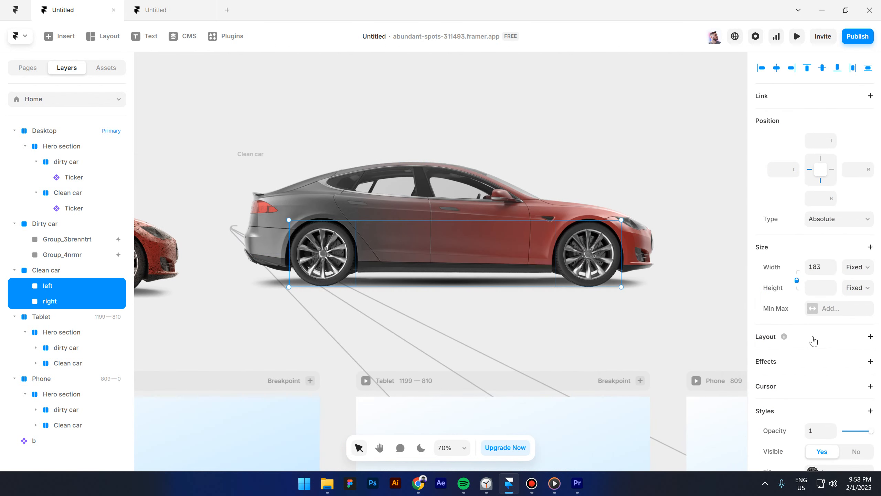
pyautogui.scroll(-2, 813, 341)
pyautogui.click(799, 311)
pyautogui.click(812, 368)
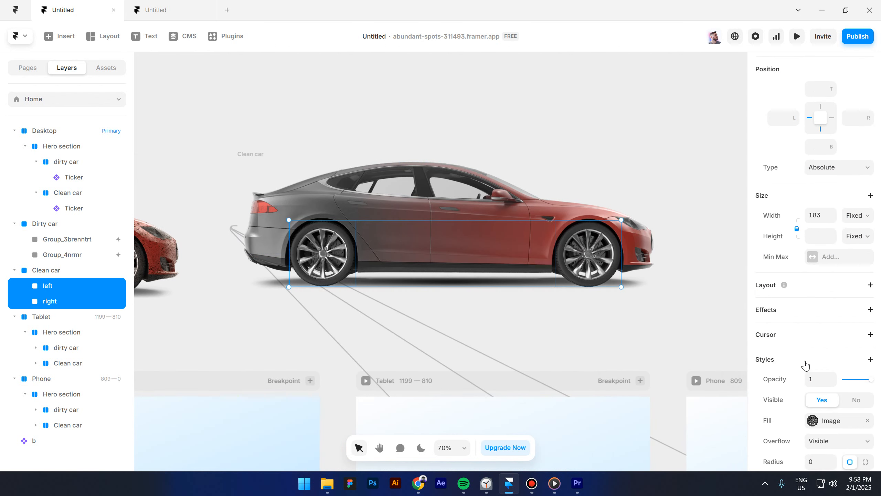
pyautogui.rightClick(772, 333)
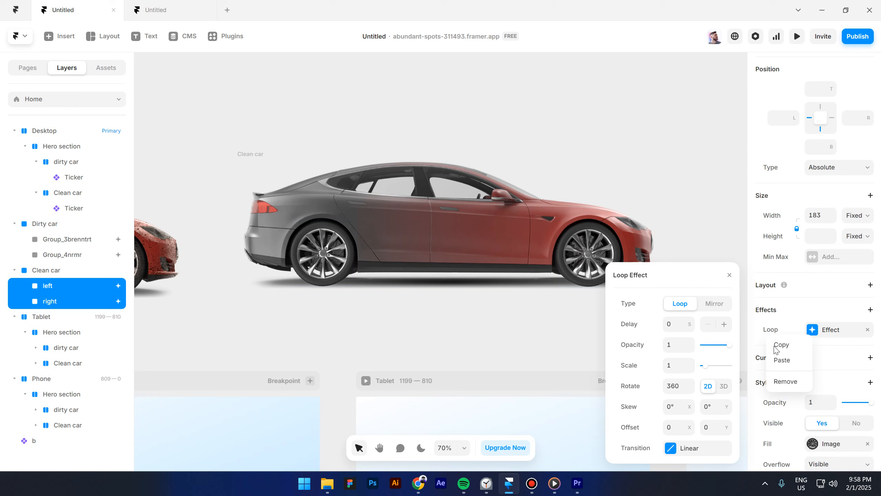
pyautogui.click(786, 361)
# - Preview the Desktop page to check the spinning wheels on the moving car
pyautogui.scroll(-3, 518, 256)
pyautogui.hotkey('ctrl', 'p')
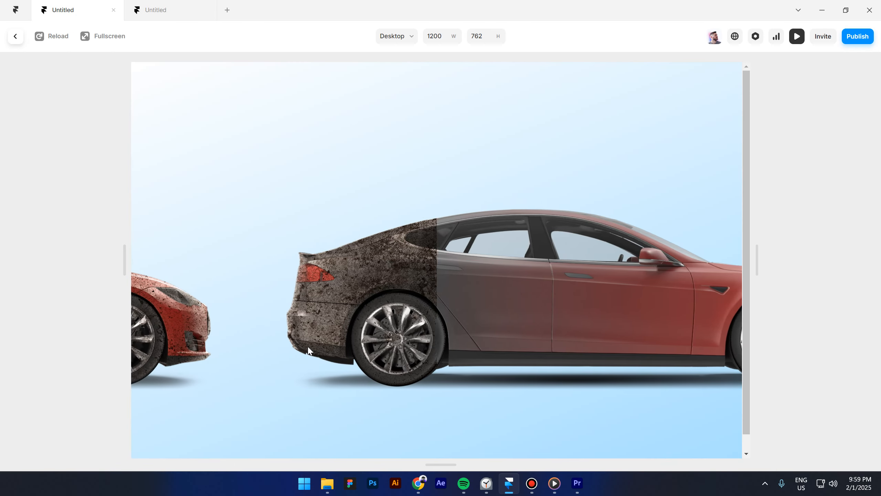
pyautogui.press('Escape')
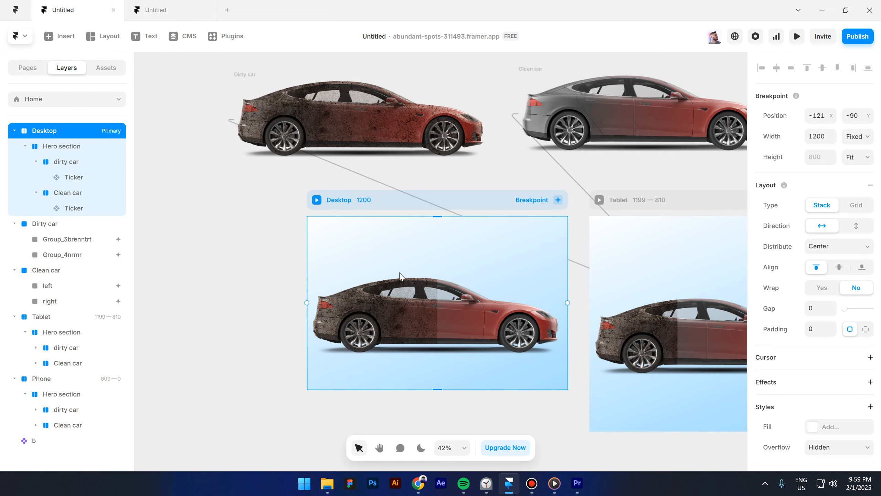
# - Add the text "We clean, you ride" to the Desktop hero section and cut it to the clipboard
pyautogui.scroll(2, 434, 288)
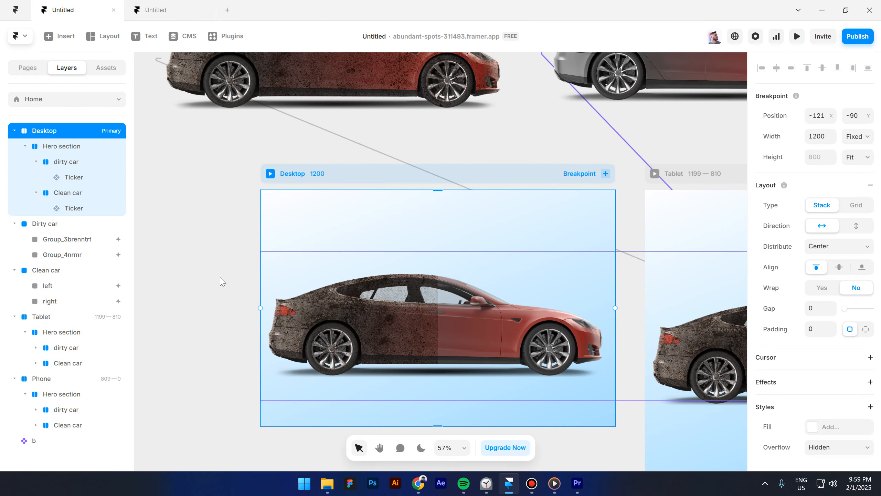
pyautogui.click(196, 191)
pyautogui.click(144, 36)
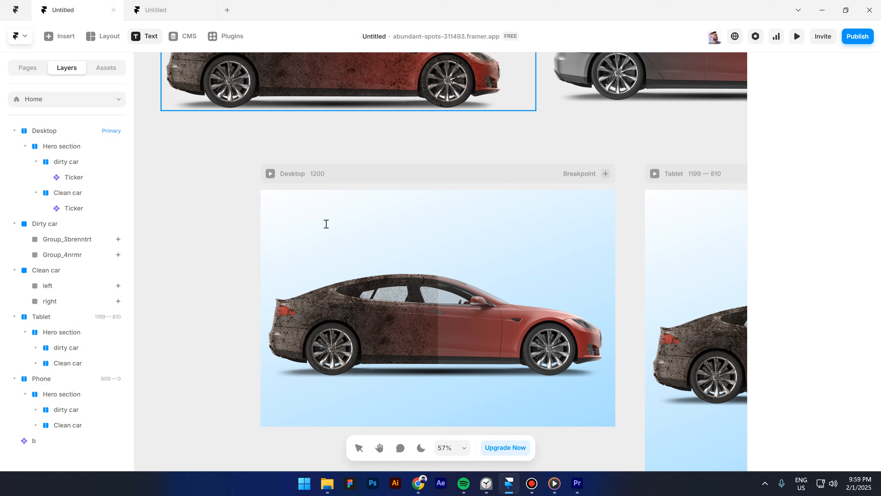
pyautogui.click(343, 222)
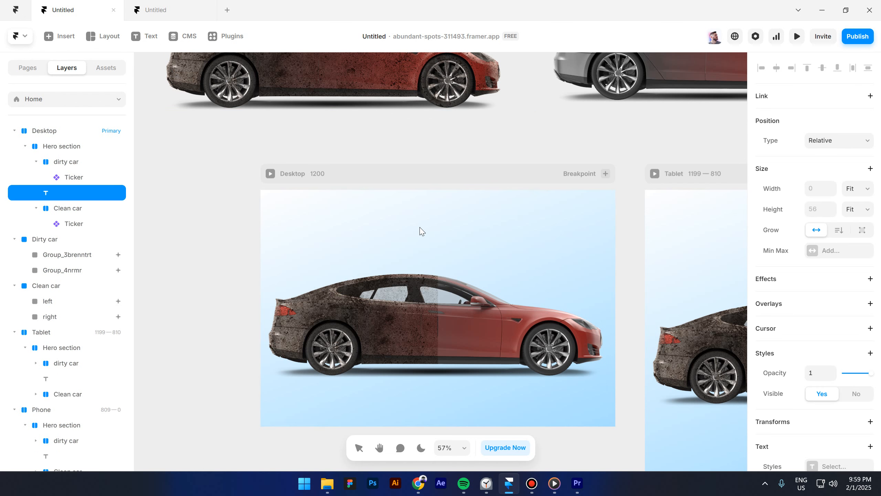
pyautogui.write('We')
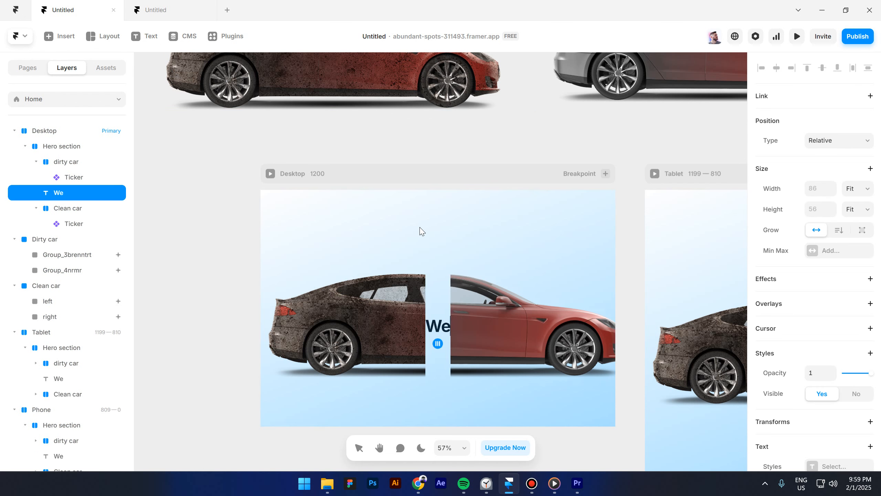
pyautogui.write(' clean')
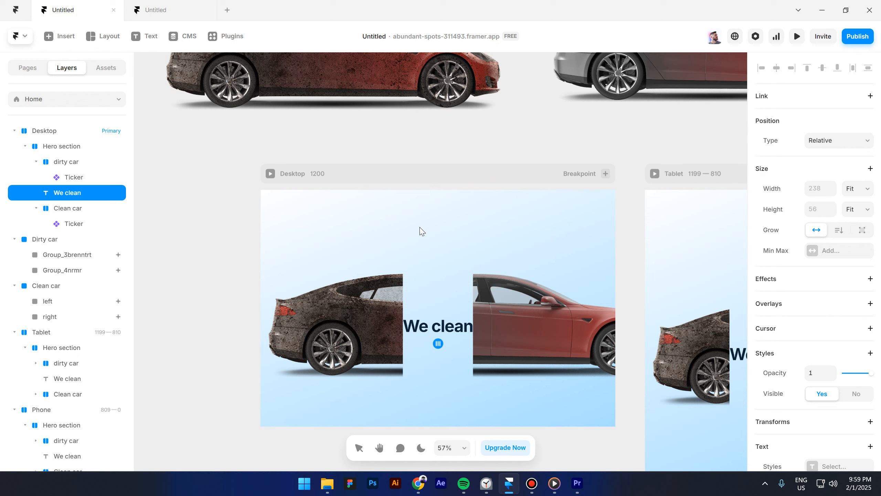
pyautogui.write(', you ride')
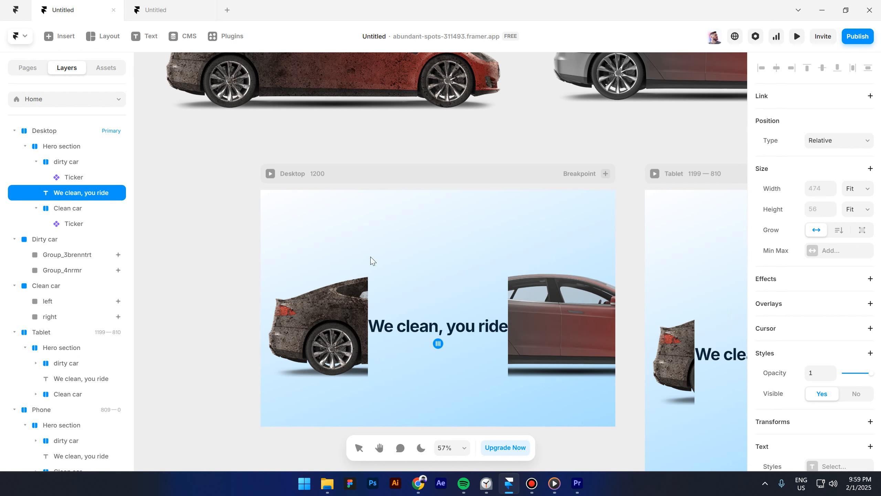
pyautogui.press('Escape')
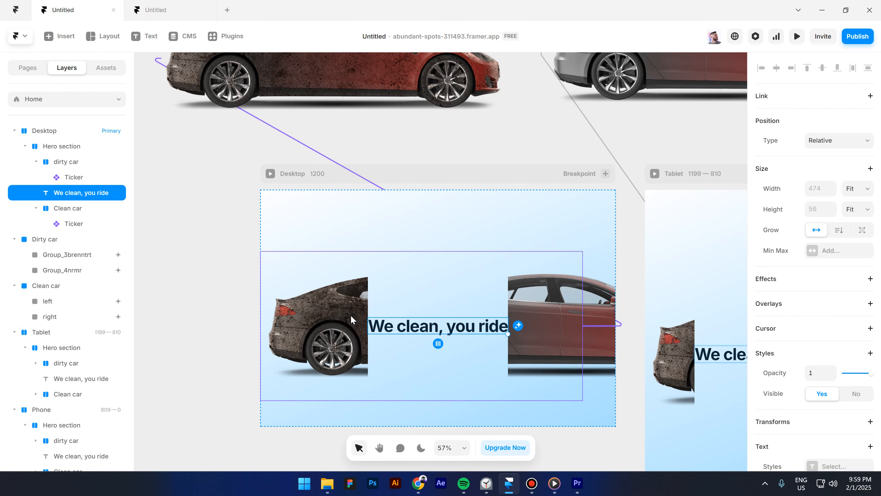
pyautogui.press('Delete')
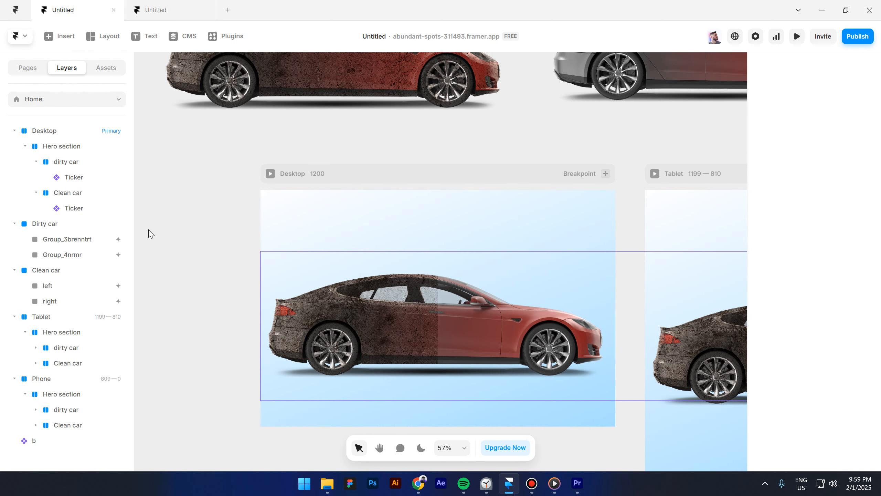
# - Wrap the Desktop "dirty car" and "Clean car" stacks together in one stack with a gap of 0
pyautogui.click(36, 161)
pyautogui.click(36, 177)
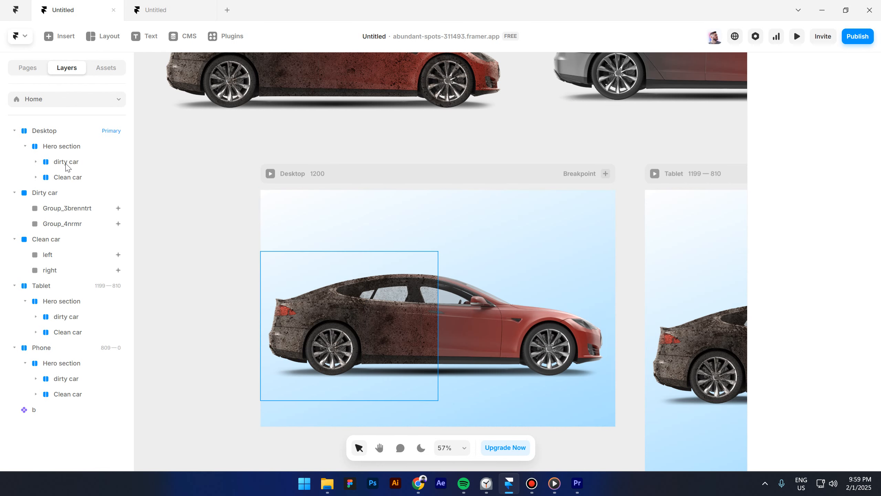
pyautogui.click(69, 178)
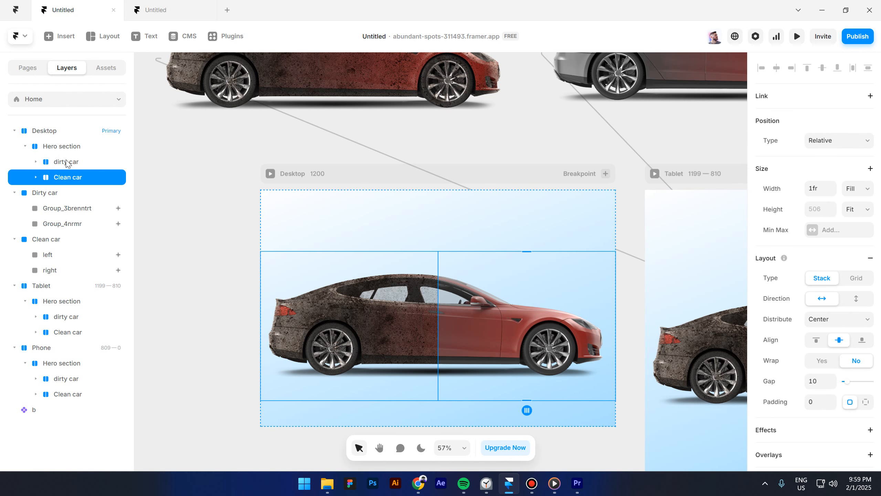
pyautogui.keyDown('shift'); pyautogui.click(68, 162); pyautogui.keyUp('shift')
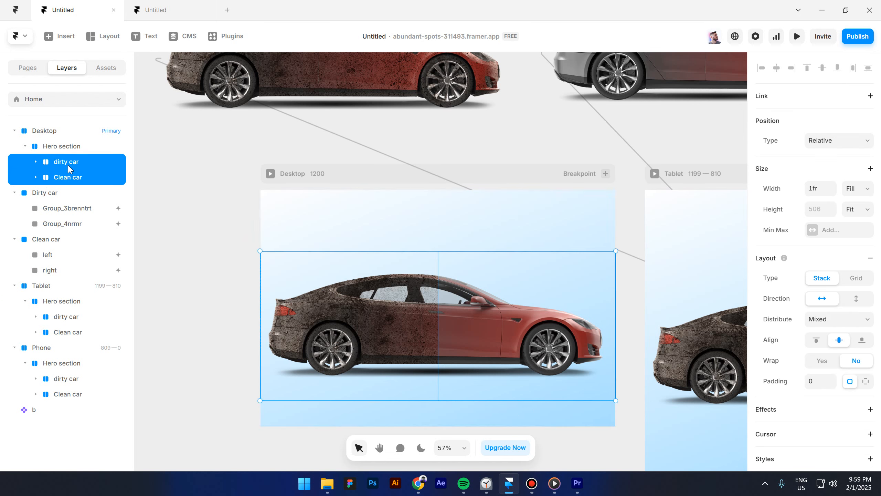
pyautogui.hotkey('ctrl', 'Return')
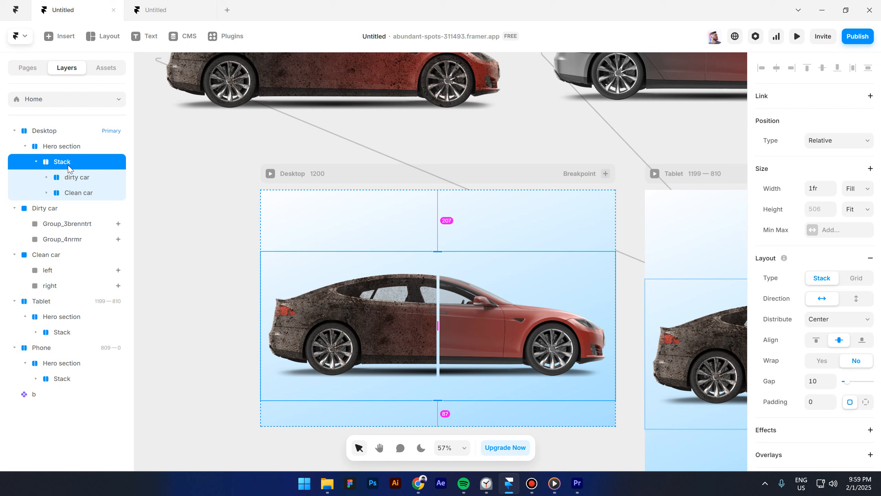
pyautogui.click(823, 381)
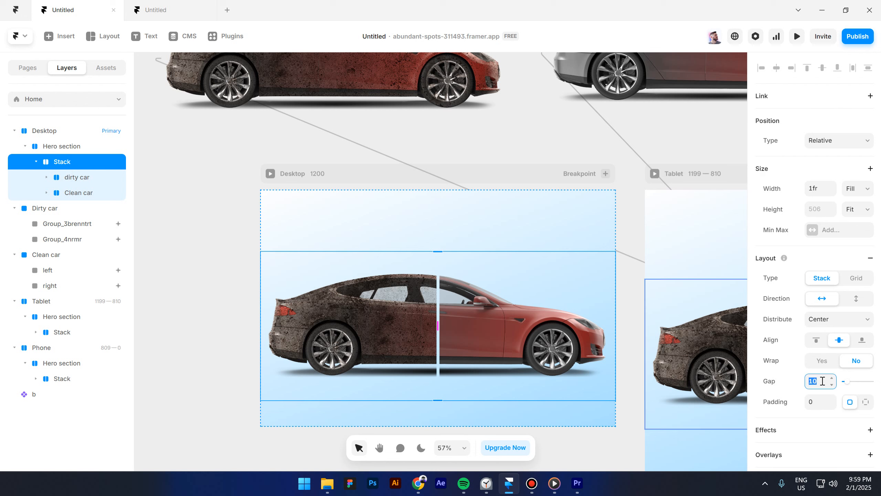
pyautogui.write('0')
pyautogui.press('Return')
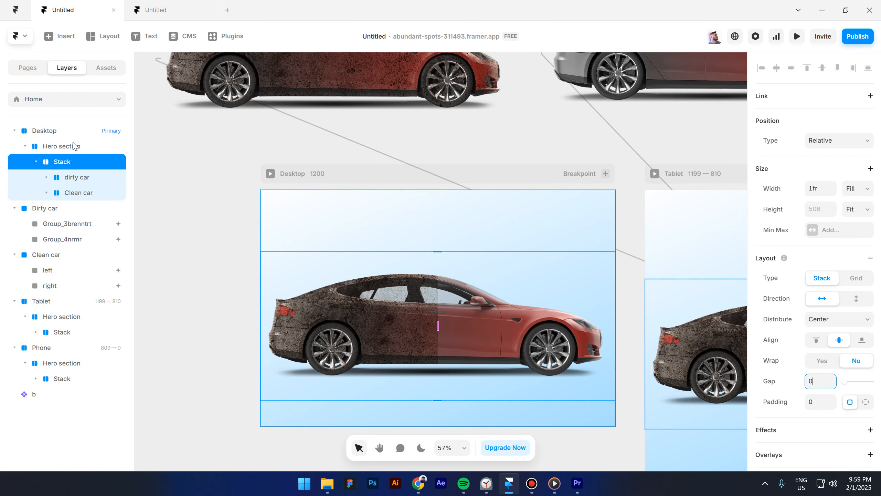
# - Paste the "We clean, you ride" text into the Desktop hero section beside the stack of cars
pyautogui.click(65, 146)
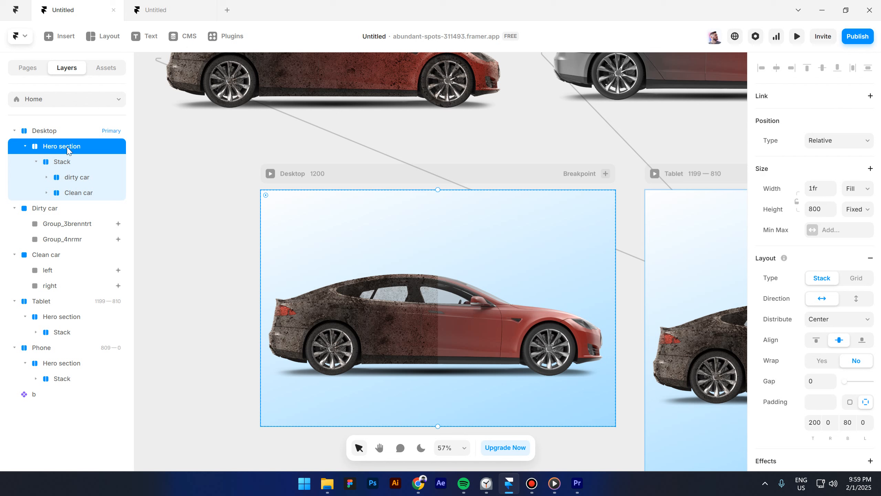
pyautogui.hotkey('ctrl', 'v')
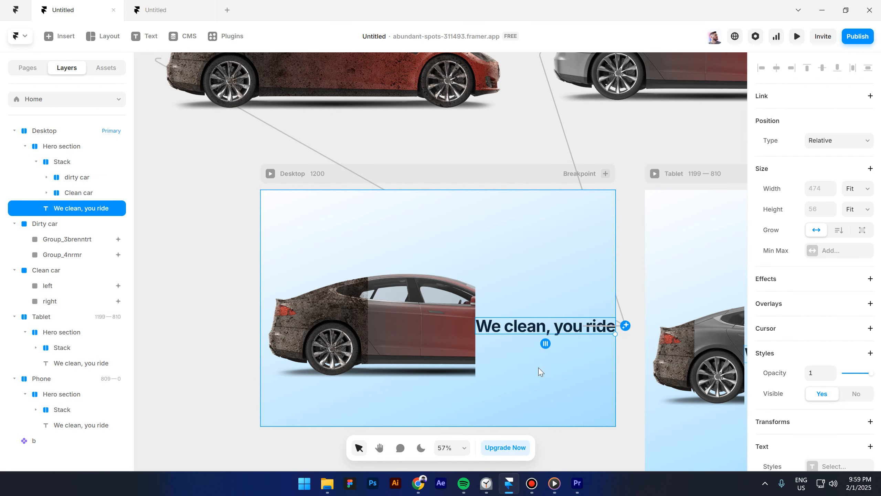
# - Set the Desktop hero section's direction to vertical and move the "We clean, you ride" text above the stack of cars
pyautogui.click(508, 217)
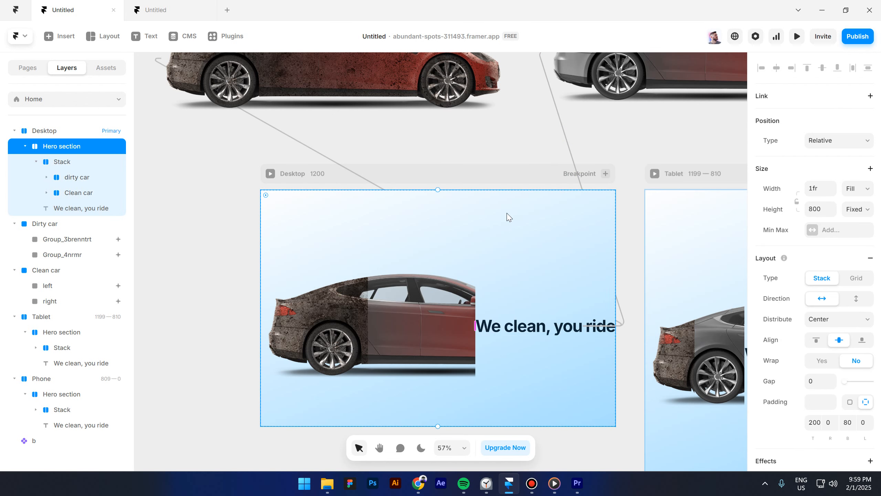
pyautogui.click(856, 301)
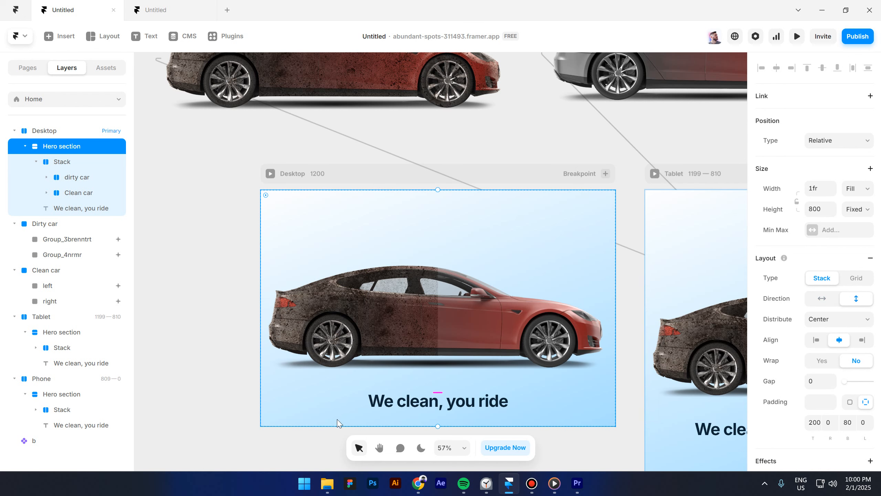
pyautogui.click(396, 407)
pyautogui.moveTo(463, 406); pyautogui.dragTo(450, 263)
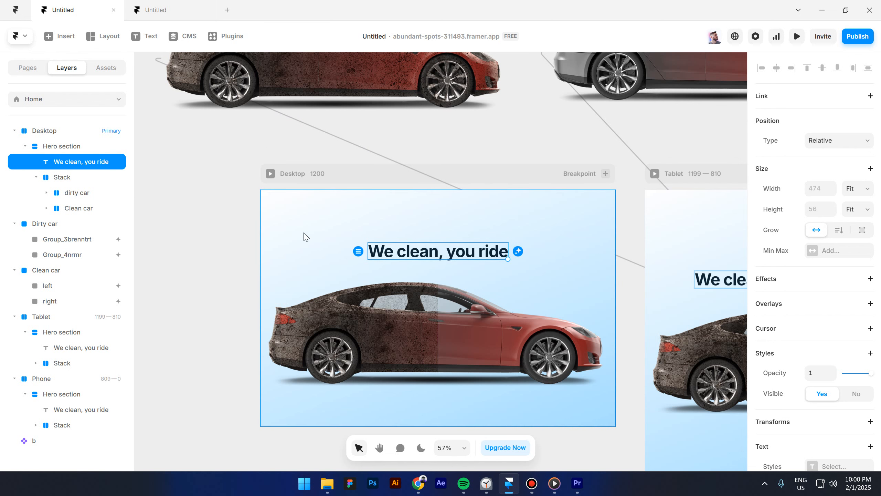
# - Wrap the Desktop "We clean, you ride" text in its own stack and set the text's width to Fill
pyautogui.hotkey('ctrl', 'Return')
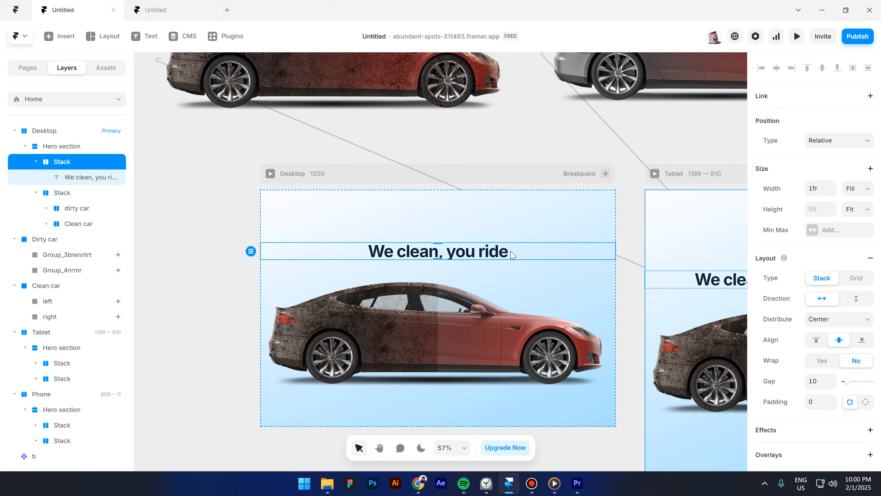
pyautogui.click(484, 255)
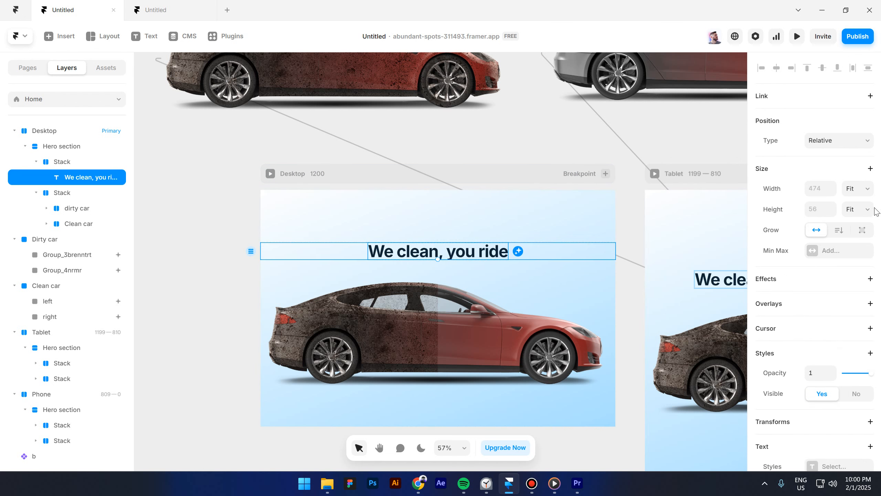
pyautogui.click(857, 188)
pyautogui.click(856, 215)
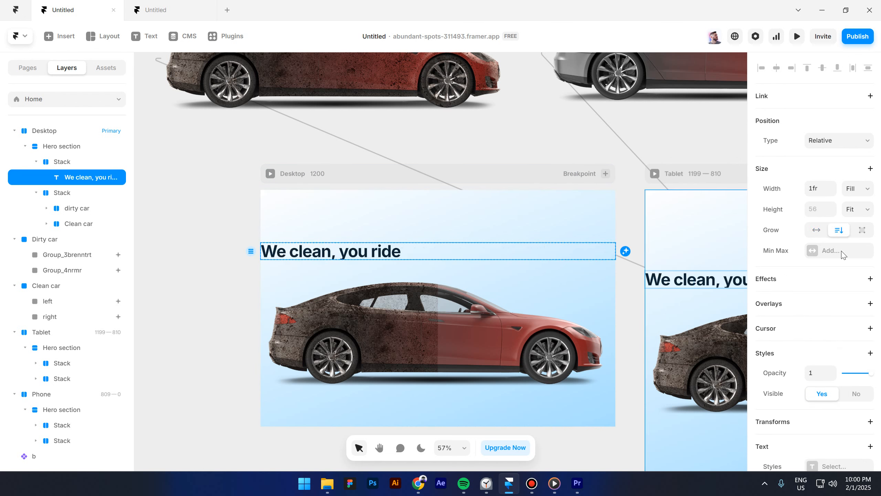
# - Give the Desktop headline text a fixed max width of 600
pyautogui.click(831, 250)
pyautogui.click(832, 264)
pyautogui.click(856, 250)
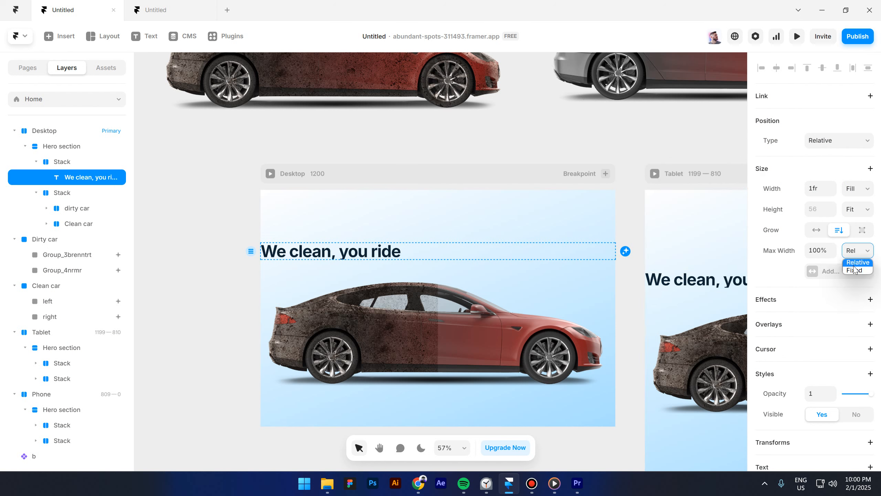
pyautogui.click(855, 271)
pyautogui.click(818, 249)
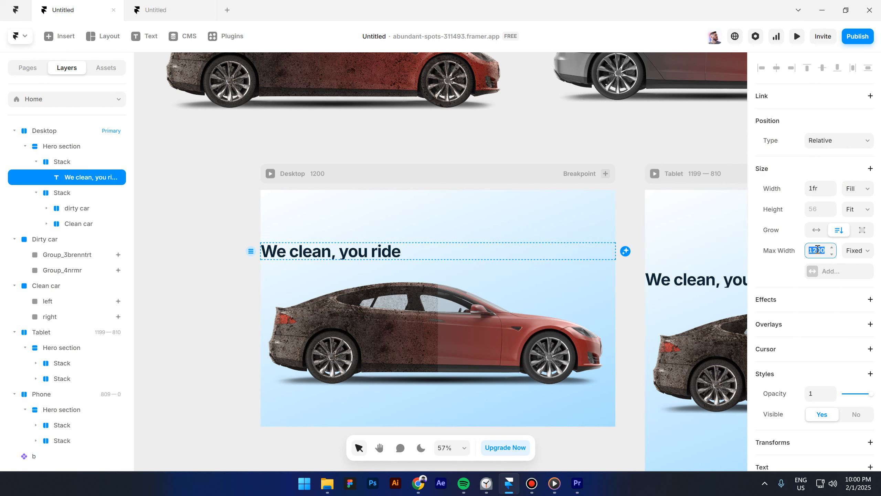
pyautogui.write('6')
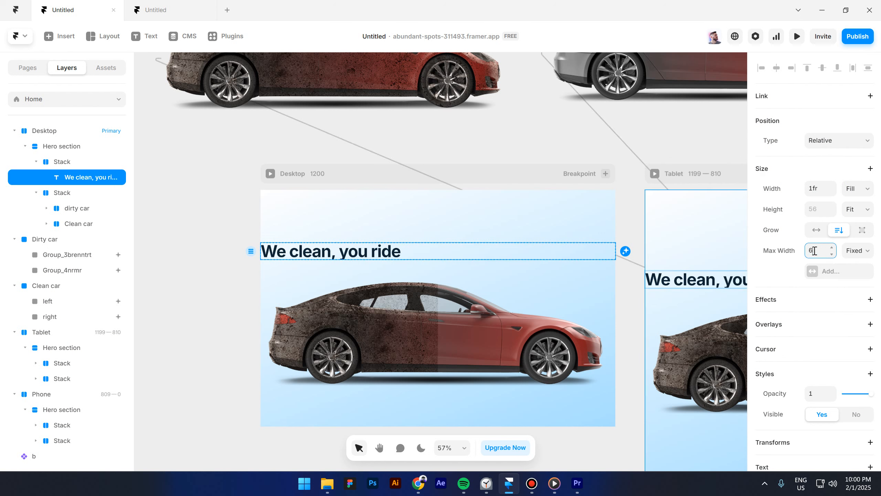
pyautogui.press('Return')
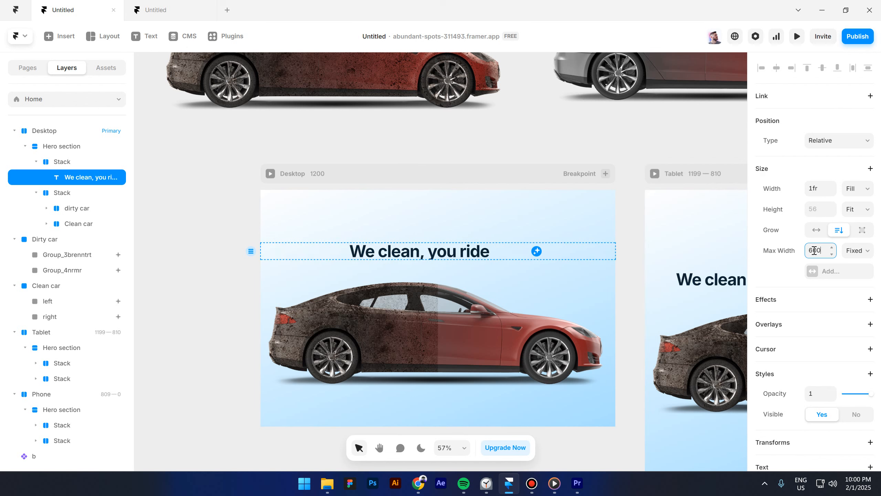
# - Set the Desktop headline's font size to 120 pixels
pyautogui.click(468, 253)
pyautogui.click(252, 322)
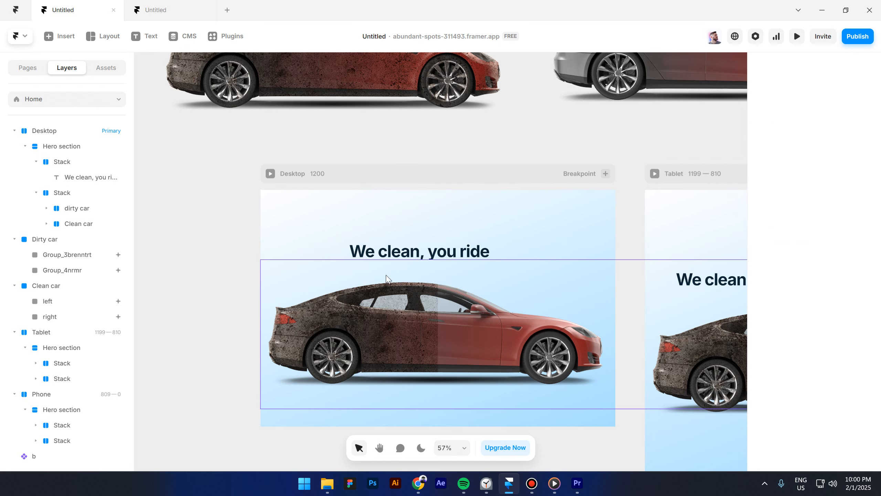
pyautogui.click(397, 257)
pyautogui.scroll(-6, 832, 277)
pyautogui.click(817, 330)
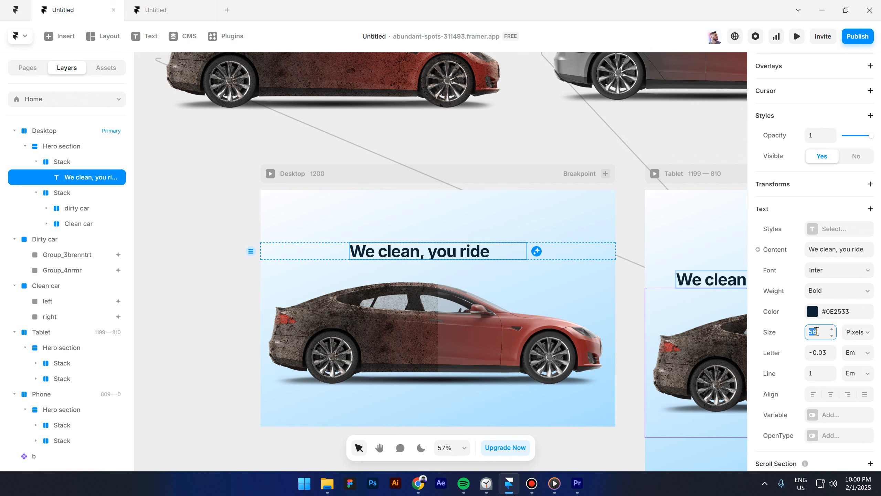
pyautogui.press('Return')
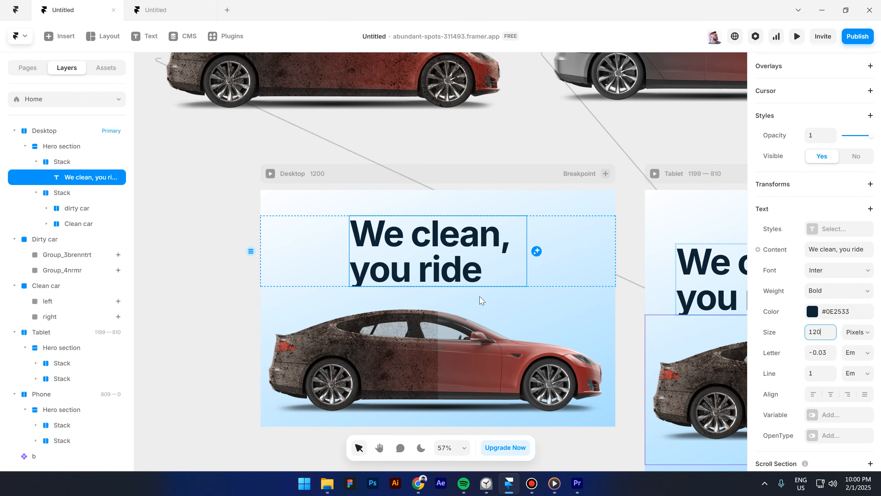
# - Set the overflow of the stack around the Desktop headline to Visible
pyautogui.click(62, 164)
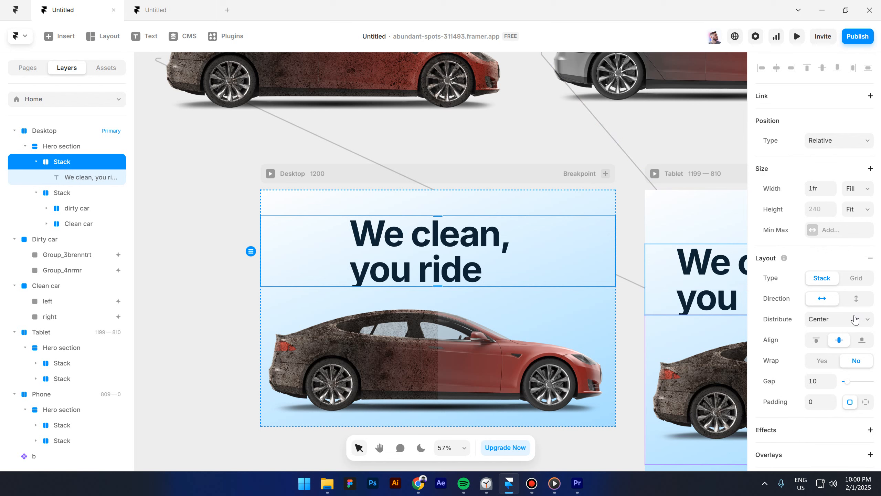
pyautogui.scroll(-6, 841, 310)
pyautogui.scroll(-2, 842, 313)
pyautogui.click(828, 262)
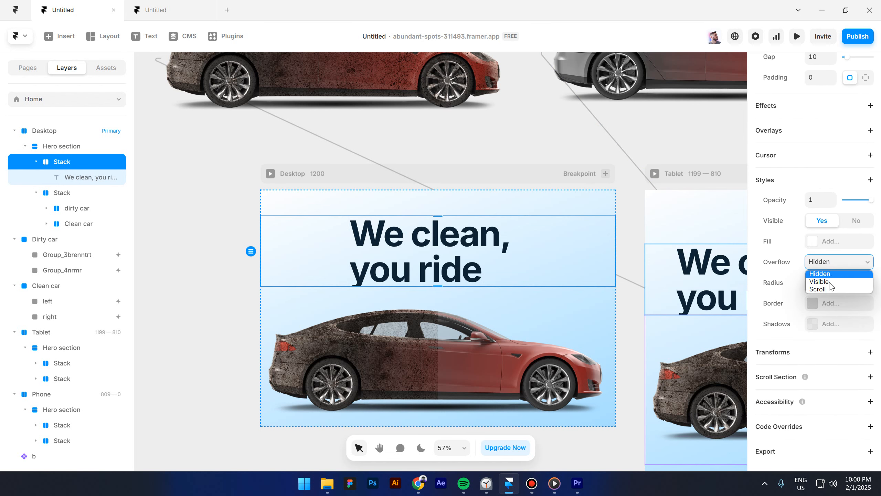
pyautogui.click(830, 281)
# - Change the Desktop headline stack's height to Fixed and shrink it to about 15 so the text overlaps the car
pyautogui.scroll(8, 789, 296)
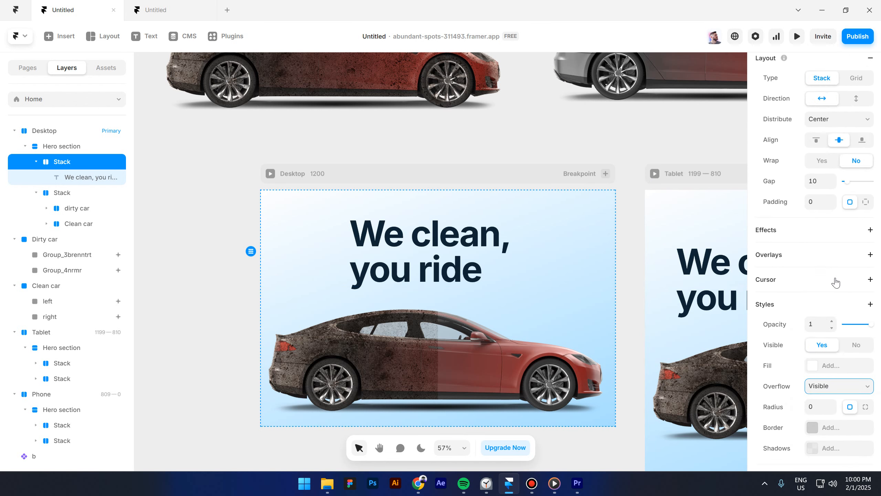
pyautogui.click(864, 198)
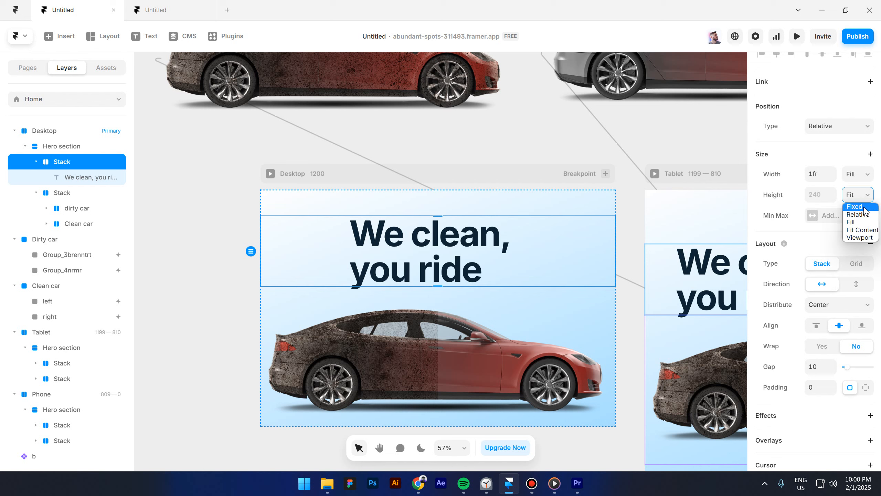
pyautogui.click(862, 208)
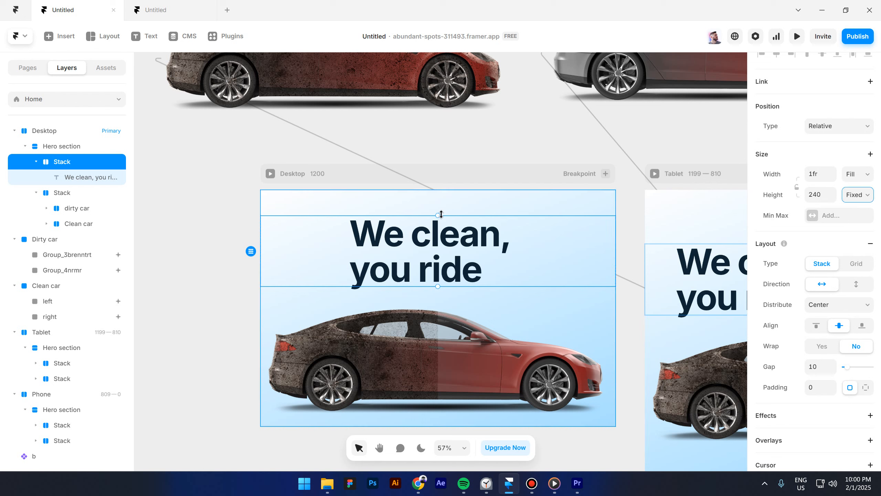
pyautogui.moveTo(438, 216); pyautogui.dragTo(451, 282)
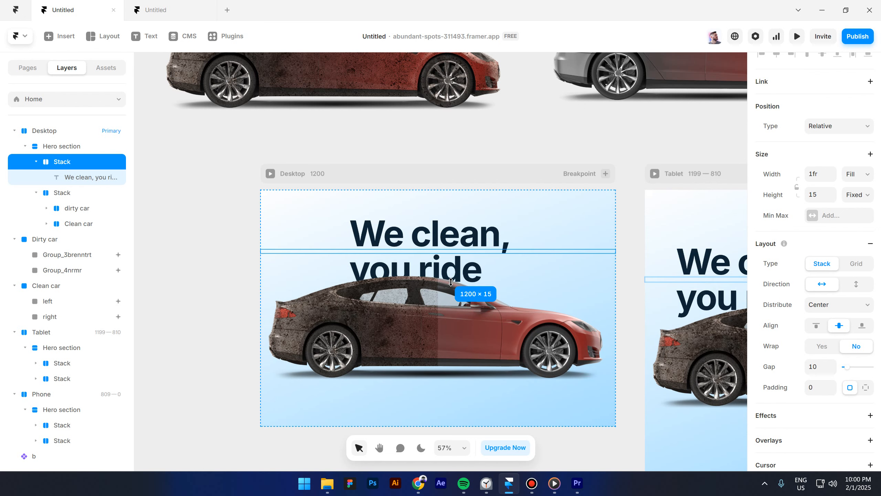
# - Reduce the height of both the dirty car and Clean car tickers together to about 413
pyautogui.click(298, 274)
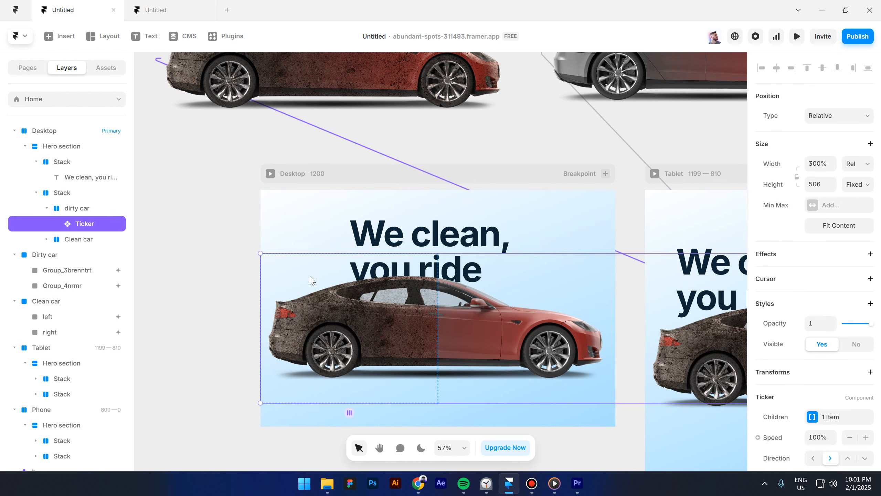
pyautogui.click(46, 239)
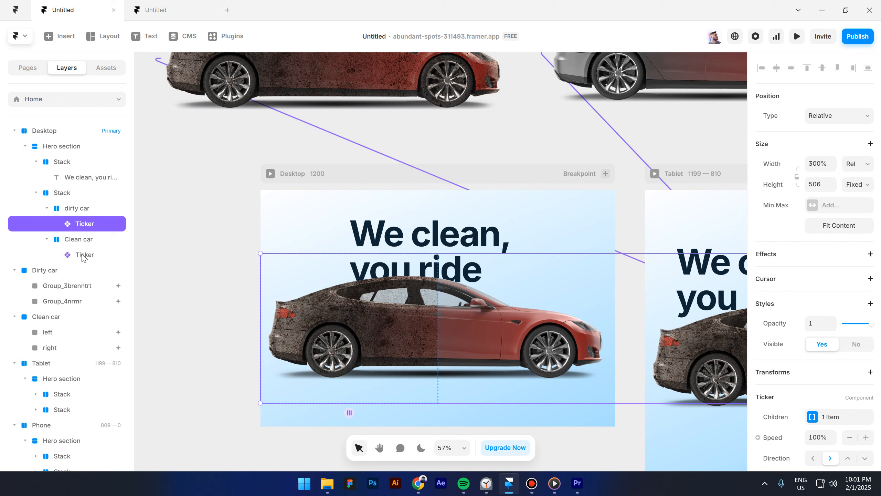
pyautogui.keyDown('shift'); pyautogui.click(83, 255); pyautogui.keyUp('shift')
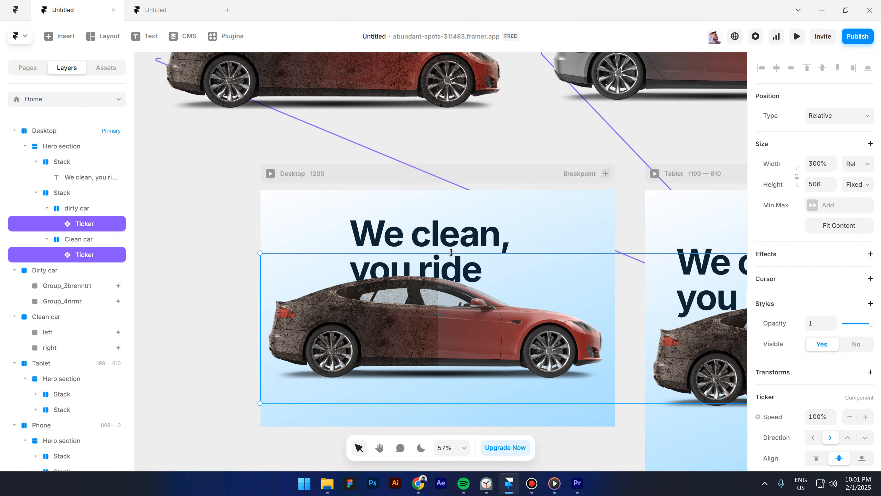
pyautogui.moveTo(452, 255); pyautogui.dragTo(454, 282)
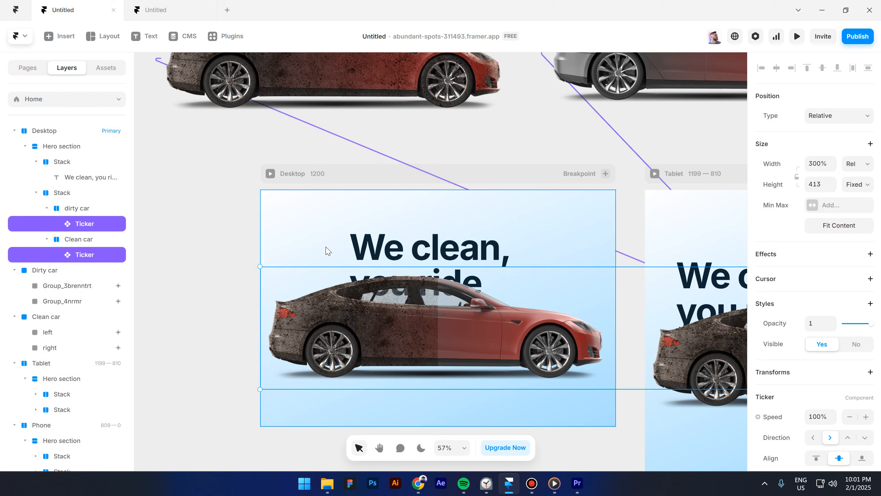
# - Give the Desktop headline stack a left padding of 80 and set its distribution to Start
pyautogui.click(349, 250)
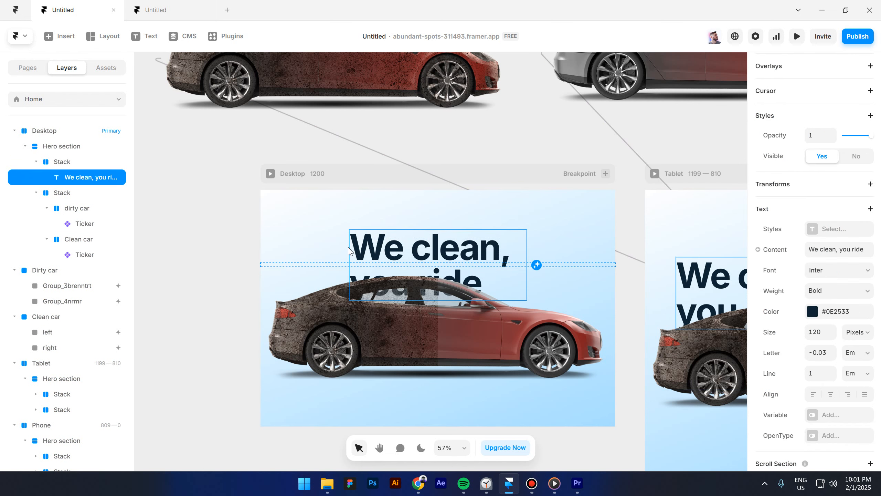
pyautogui.click(63, 162)
pyautogui.click(866, 389)
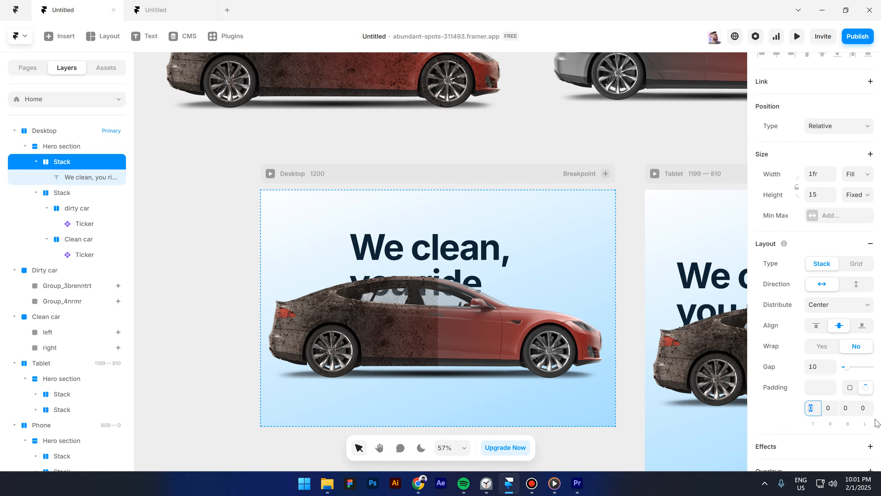
pyautogui.click(863, 409)
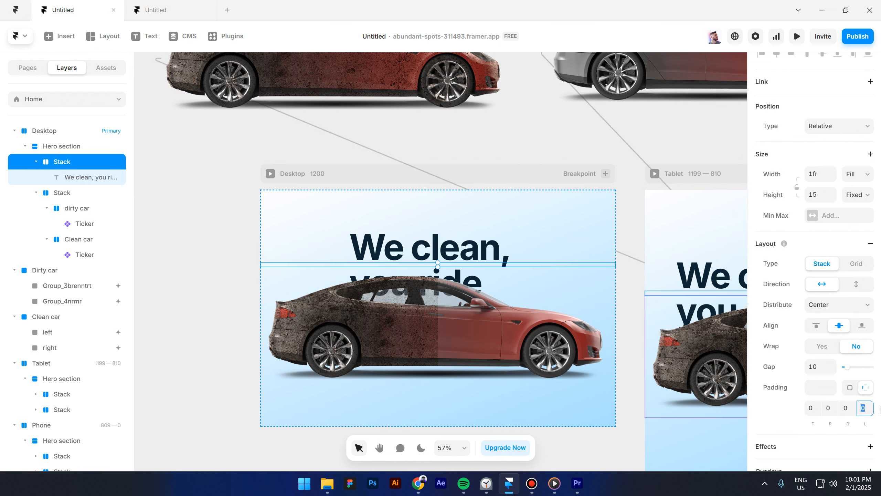
pyautogui.write('80')
pyautogui.press('Return')
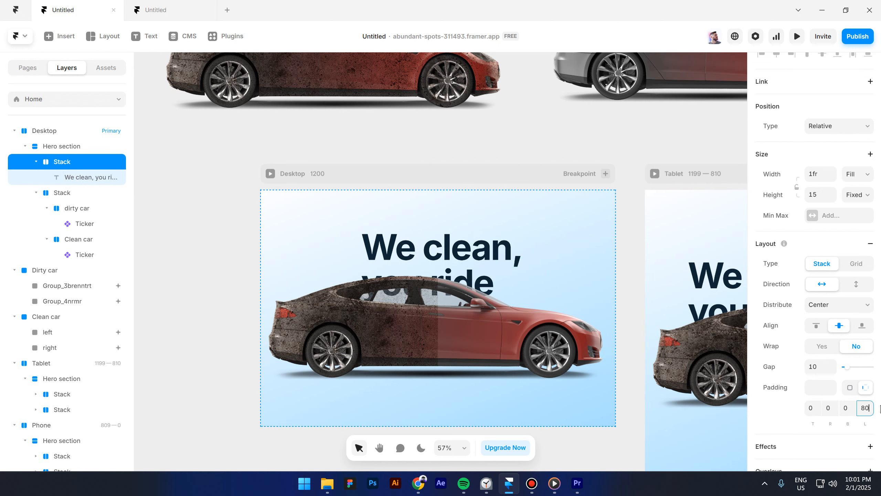
pyautogui.click(840, 306)
pyautogui.click(836, 319)
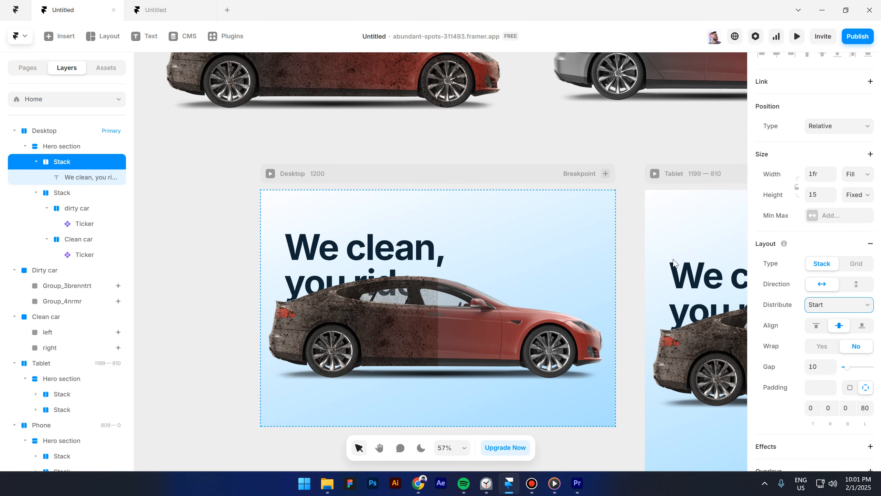
# - Set the Phone headline's font size to 56 pixels
pyautogui.scroll(-5, 335, 296)
pyautogui.scroll(1, 395, 302)
pyautogui.scroll(3, 510, 302)
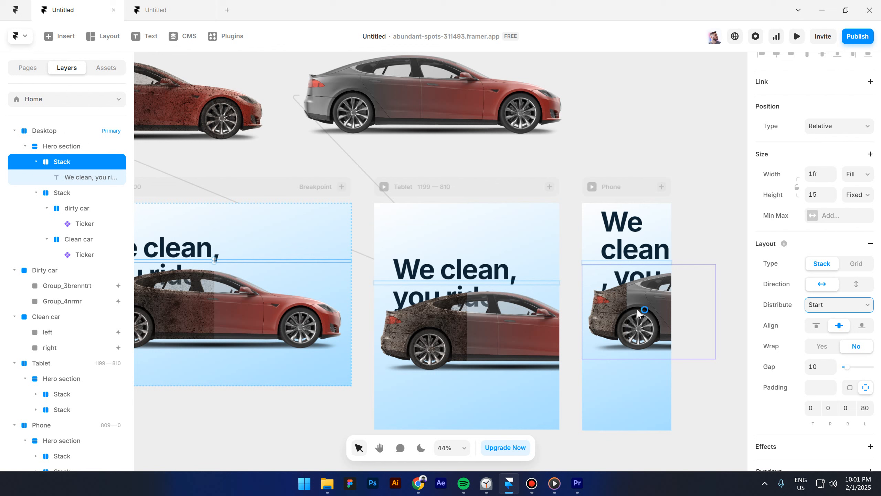
pyautogui.click(629, 249)
pyautogui.scroll(-5, 819, 313)
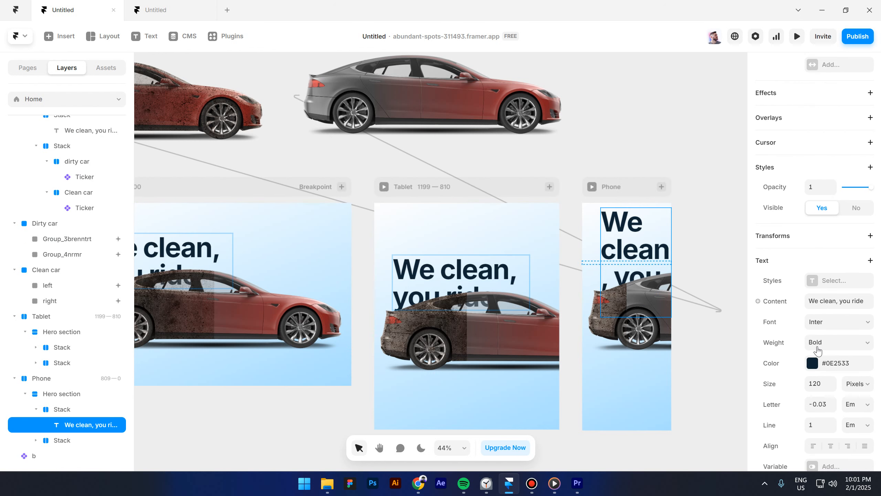
pyautogui.scroll(-3, 818, 348)
pyautogui.click(817, 285)
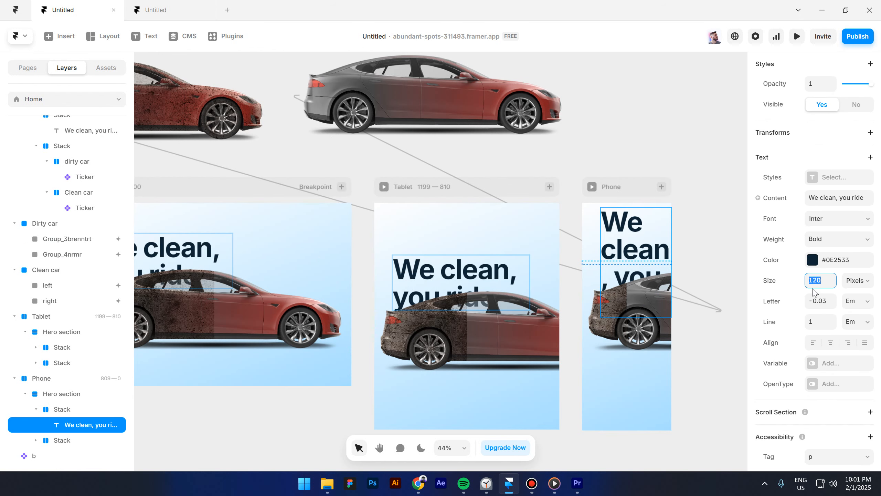
pyautogui.write('56')
pyautogui.press('Return')
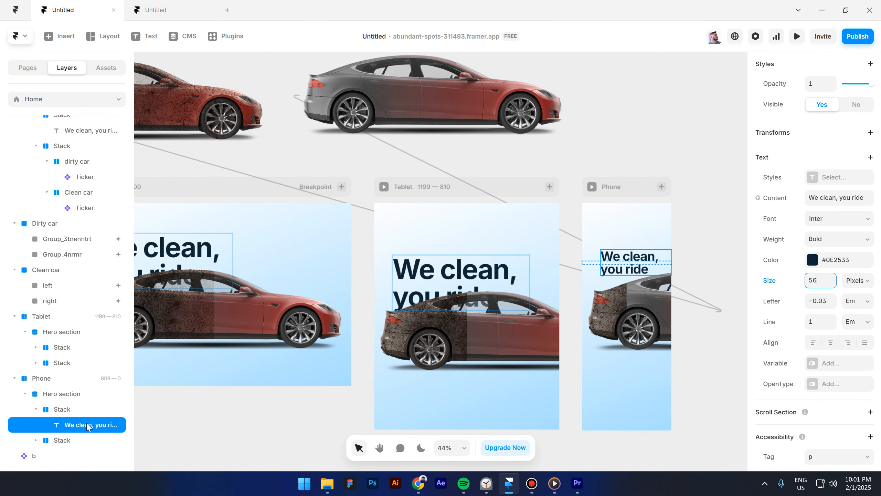
# - Set the left padding of the Phone headline's stack to 24
pyautogui.click(63, 410)
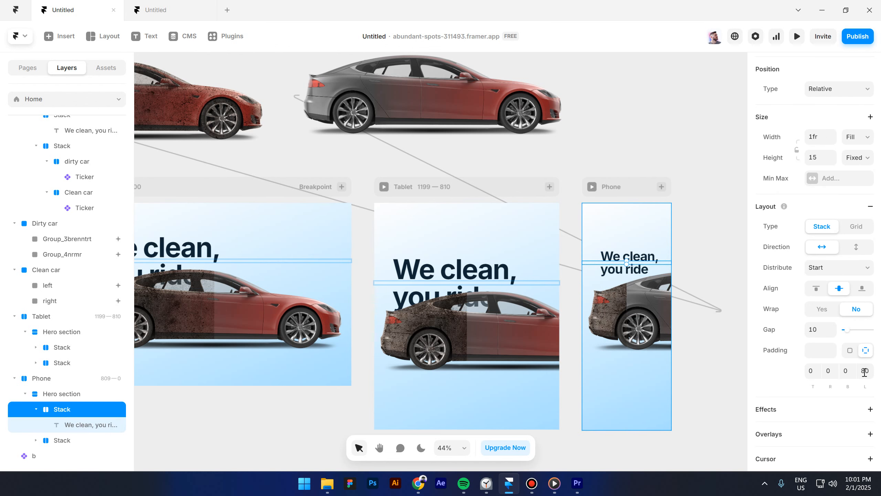
pyautogui.click(865, 370)
pyautogui.press('Return')
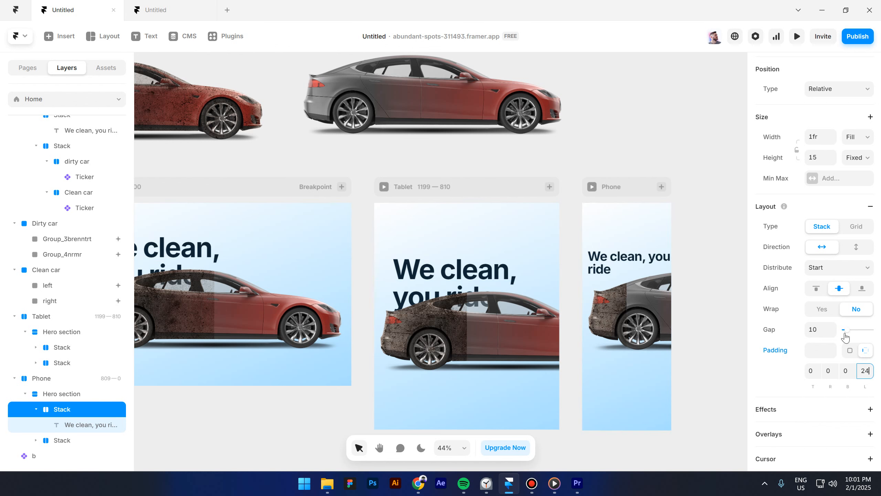
# - Set the Phone headline text's max width to 320
pyautogui.click(635, 263)
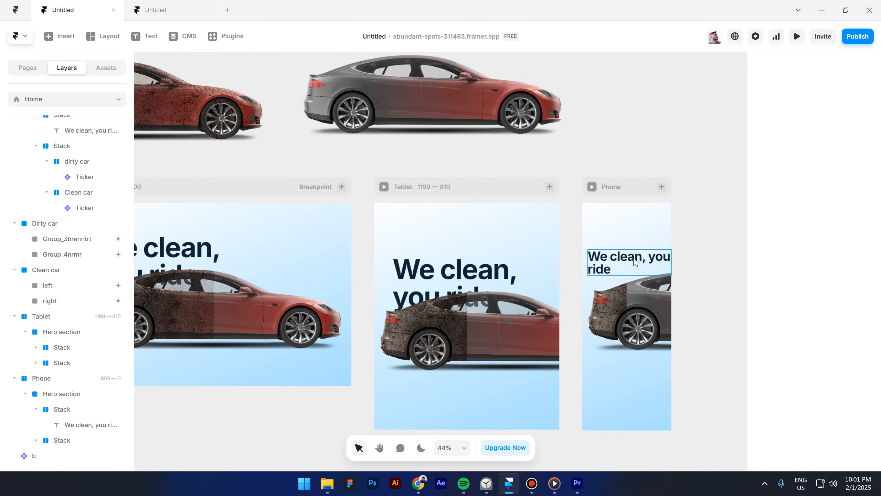
pyautogui.scroll(2, 838, 236)
pyautogui.scroll(-4, 839, 277)
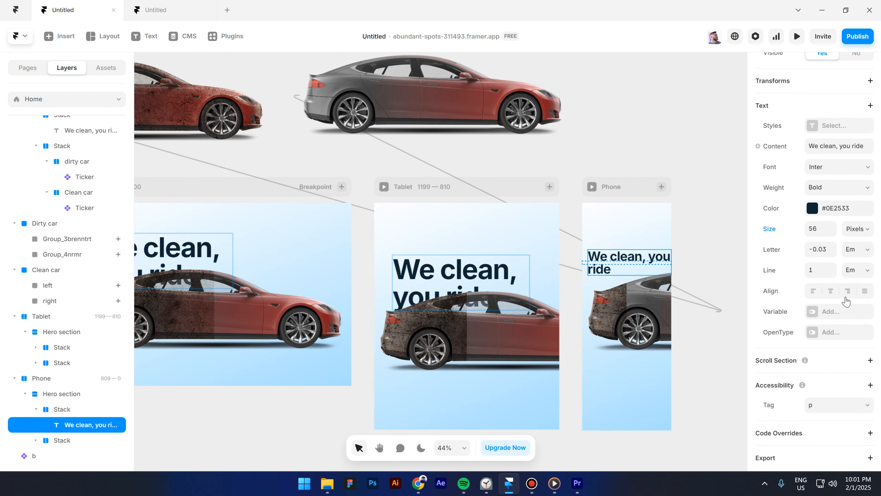
pyautogui.scroll(9, 846, 300)
pyautogui.click(820, 196)
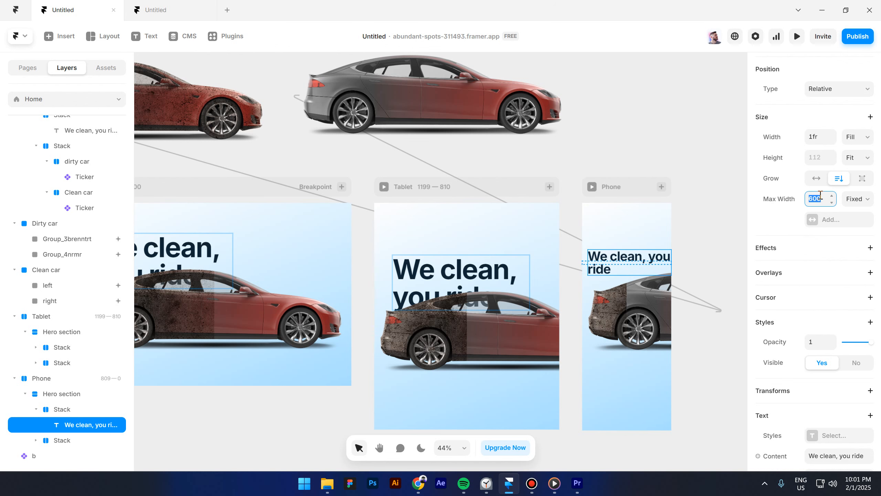
pyautogui.write('320')
# - Preview the Desktop page to check the headline with the moving car
pyautogui.scroll(-5, 419, 167)
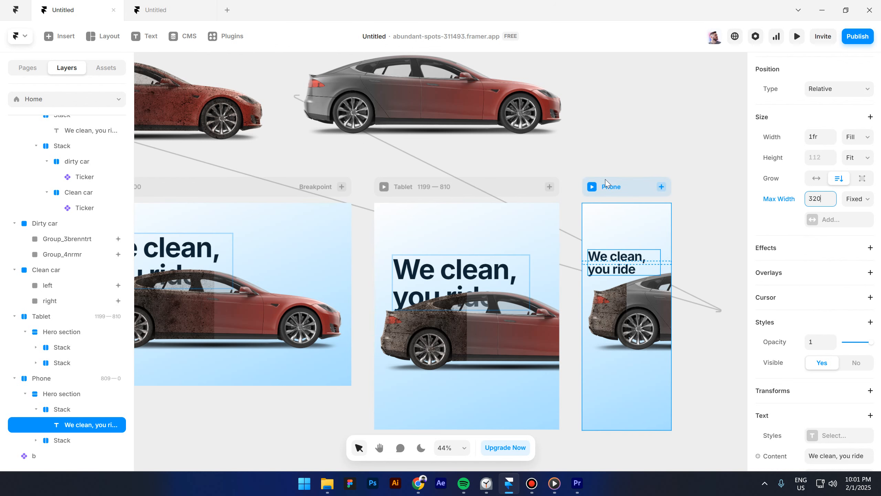
pyautogui.scroll(3, 482, 193)
pyautogui.click(417, 190)
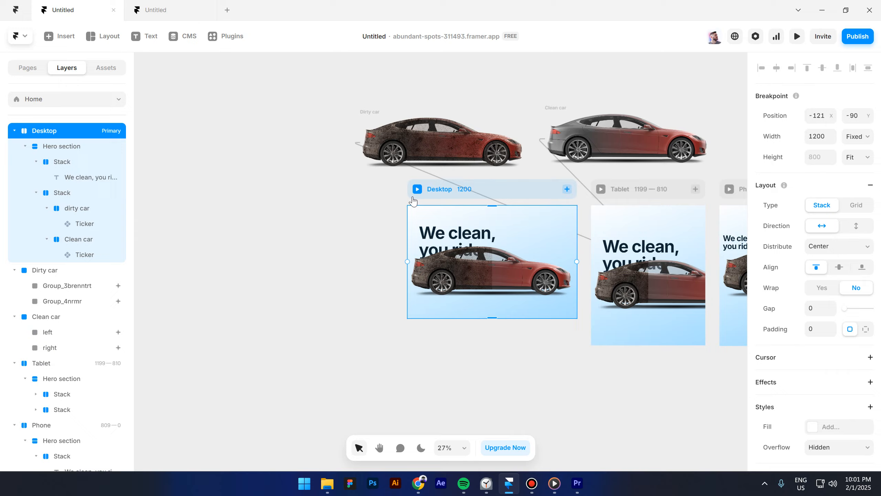